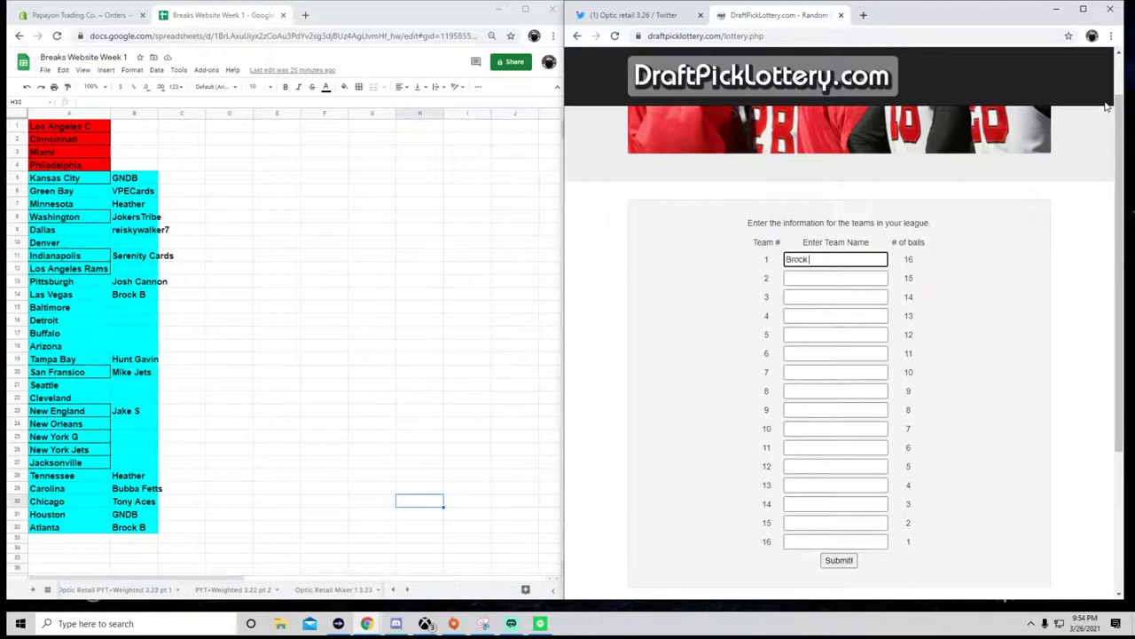
Enter buyer names for Teams 2 through 5, numbering the repeat buyers.
key("Tab")
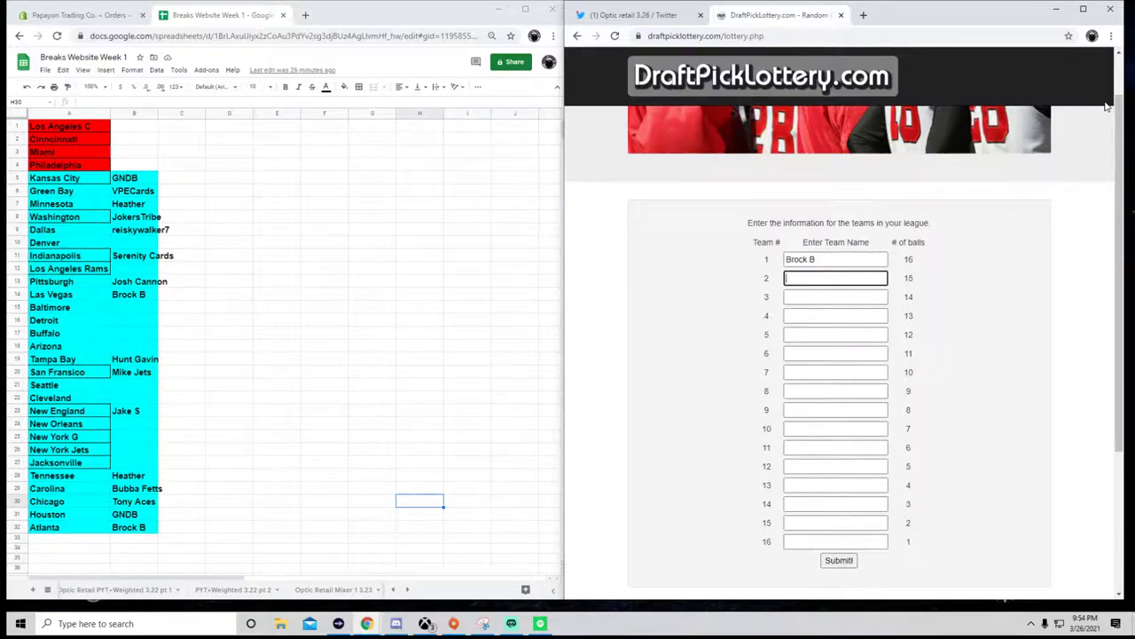
type("GNDB 1")
key("Tab")
type("Tony")
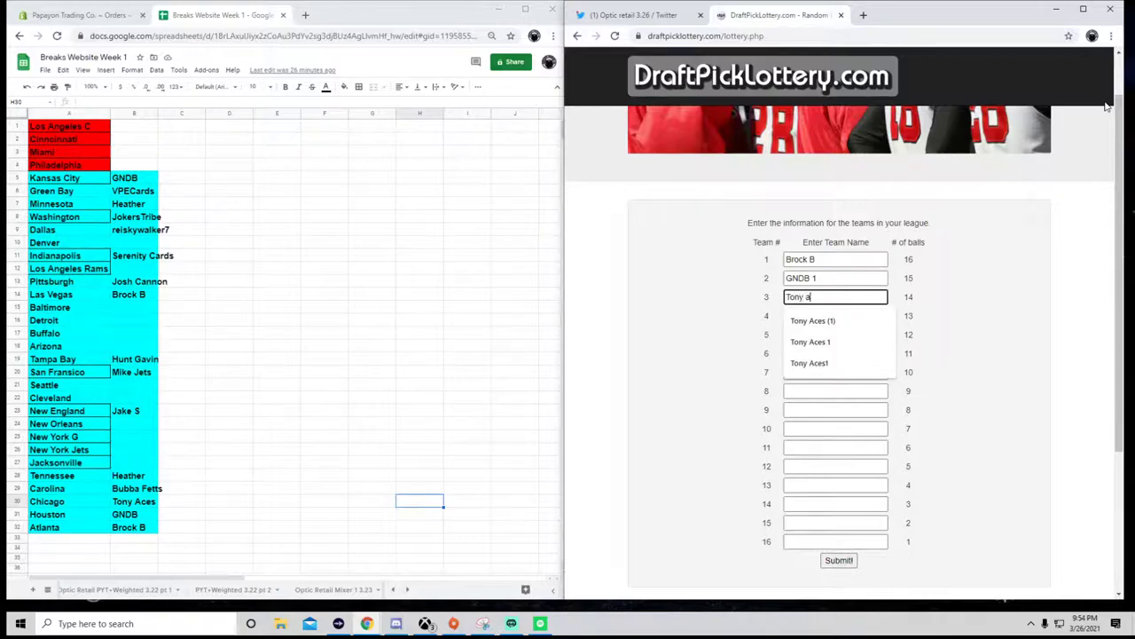
type(" Aces1")
key("Tab")
type("N")
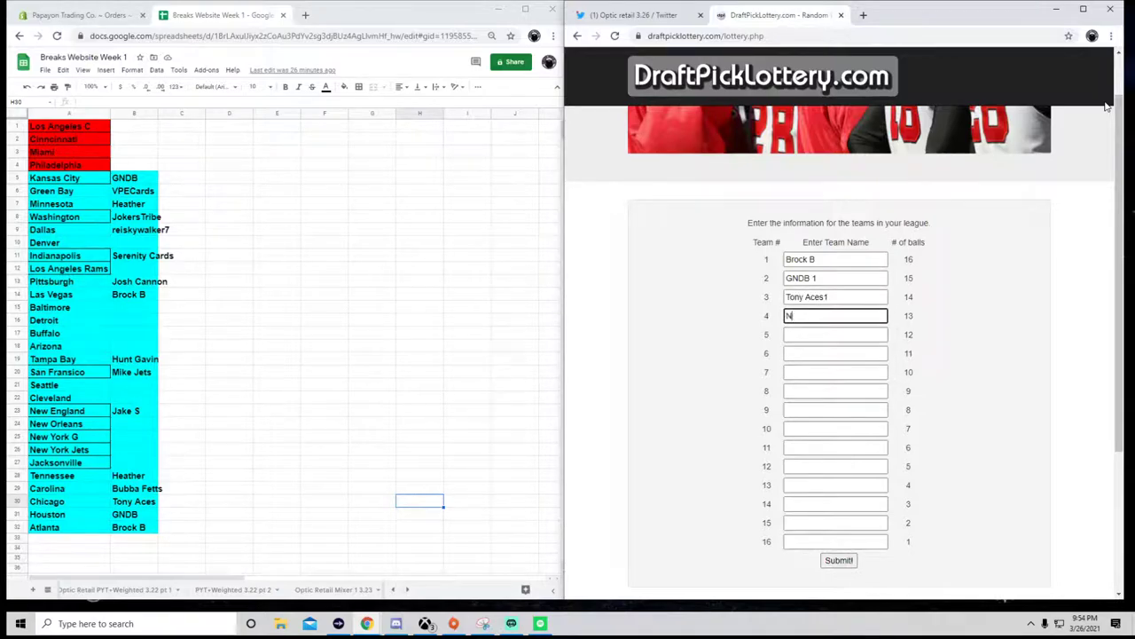
key("BackSpace")
type("Bubba Fetts")
key("Tab")
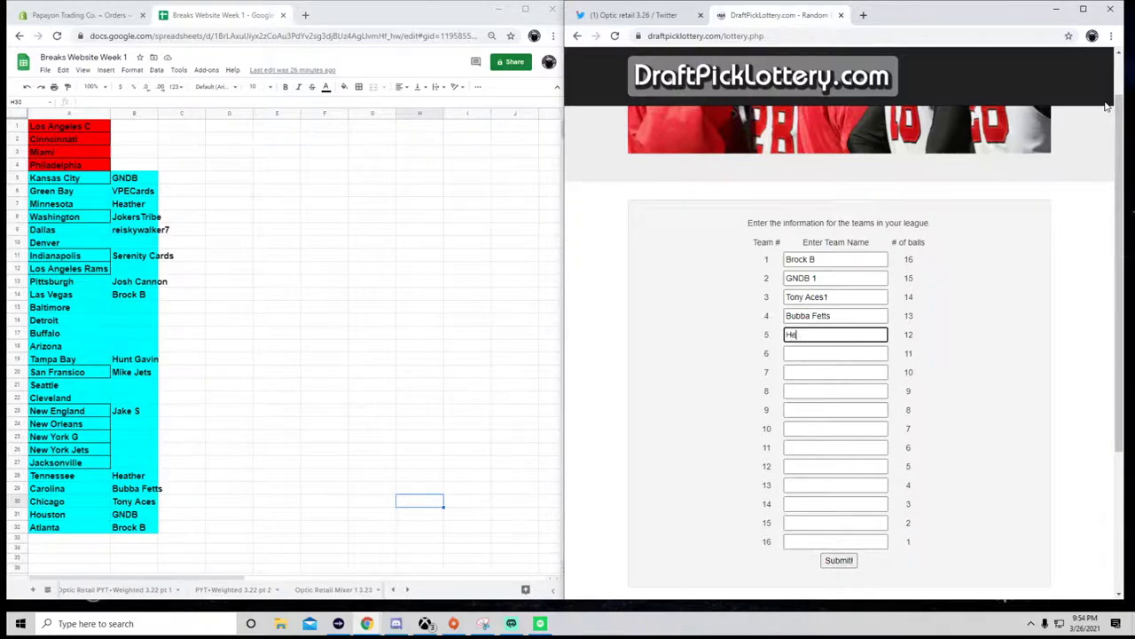
type("Heather H")
key("Tab")
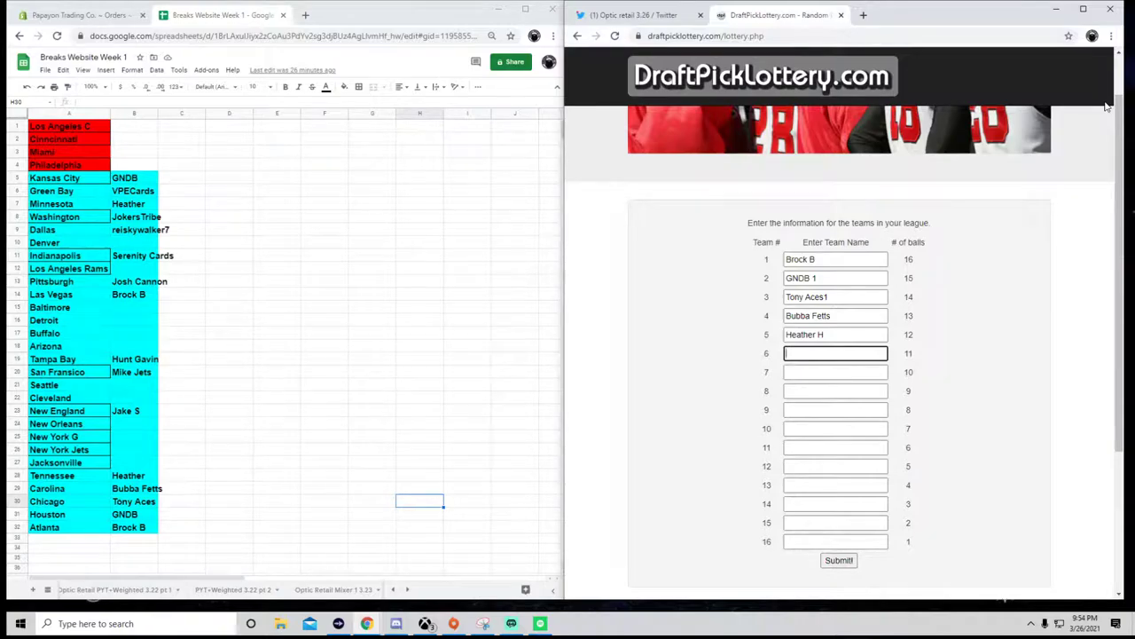
Enter buyer names for Teams 6, 8 and 9, then return to the Team 1 name.
type("K")
key("BackSpace")
type("Jake S")
key("Tab")
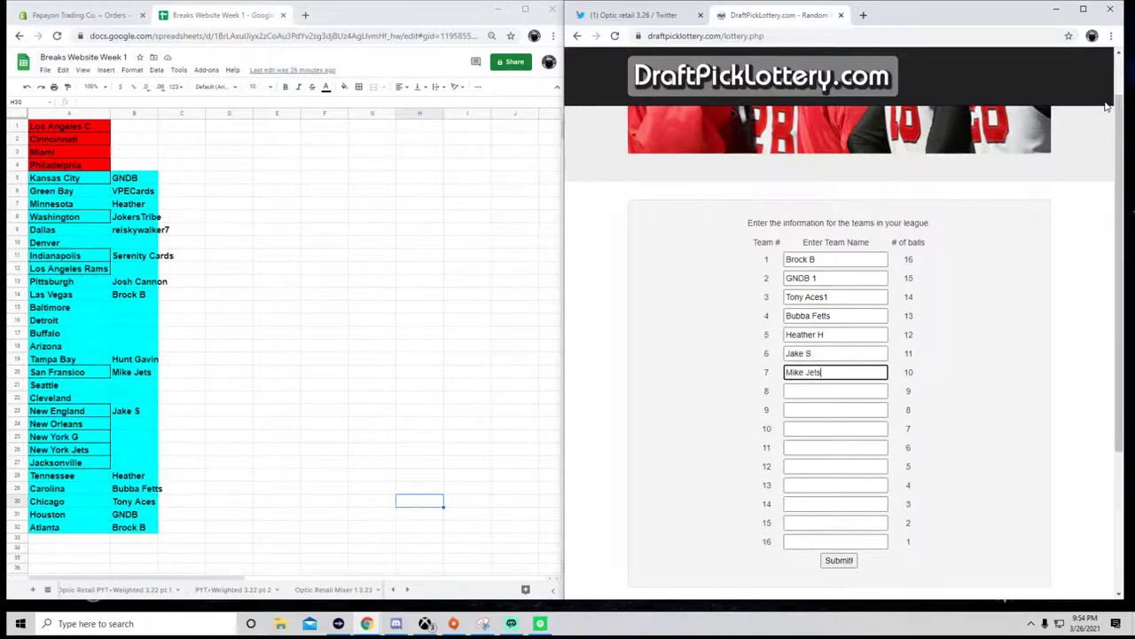
key("Tab")
type("Hunt")
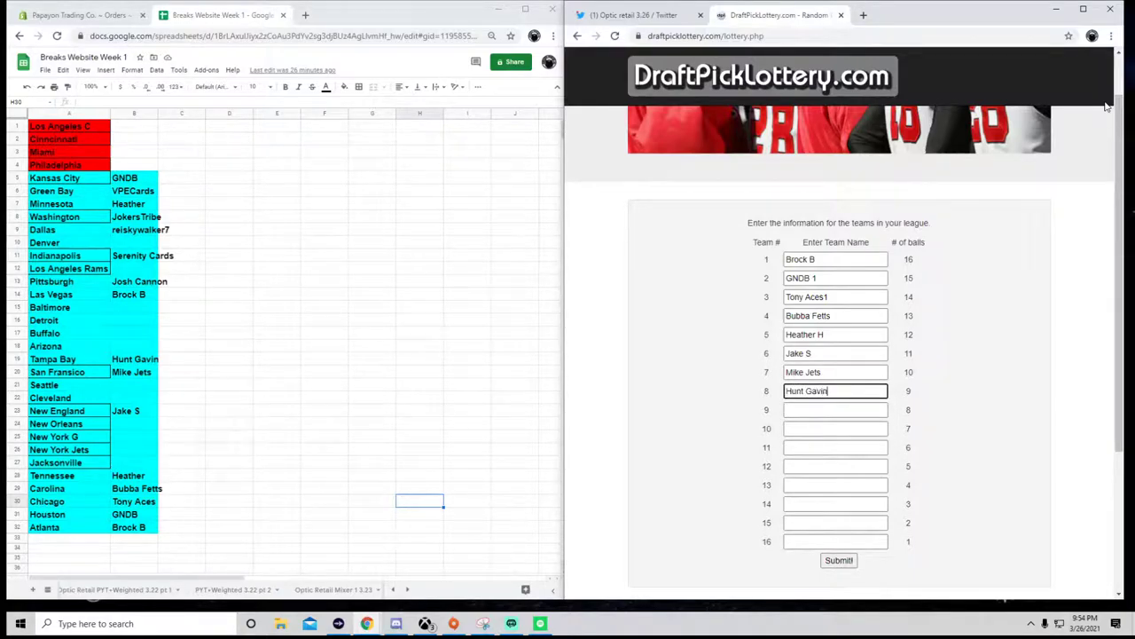
key("Tab")
type("Bro")
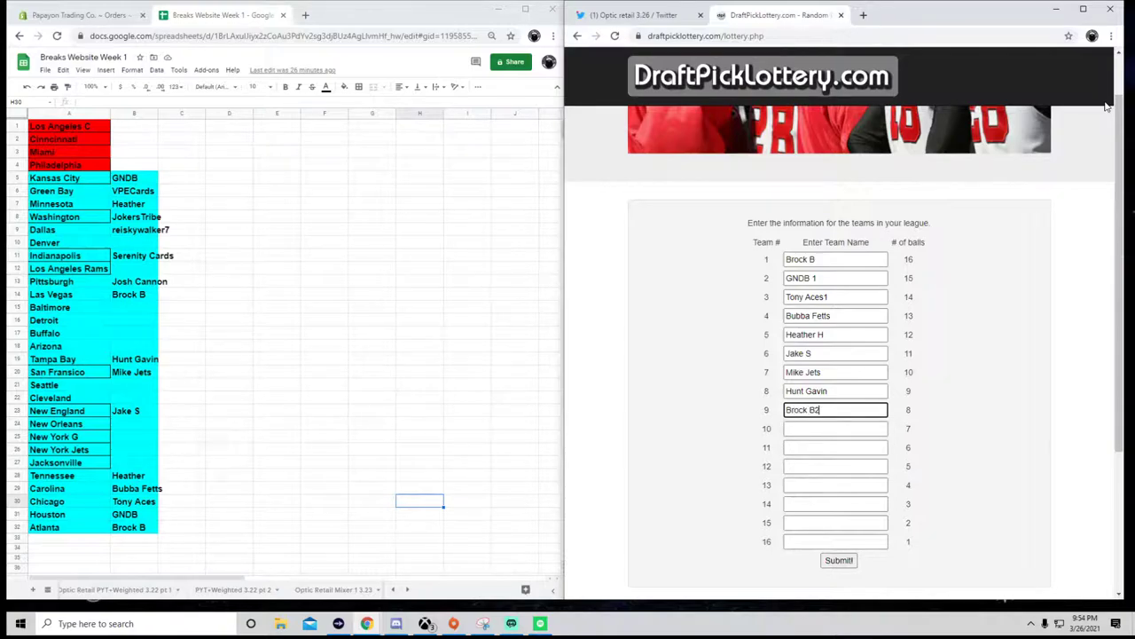
left_click(864, 259)
Append 1 to the Team 1 name and enter buyers for Teams 10–12.
type("1")
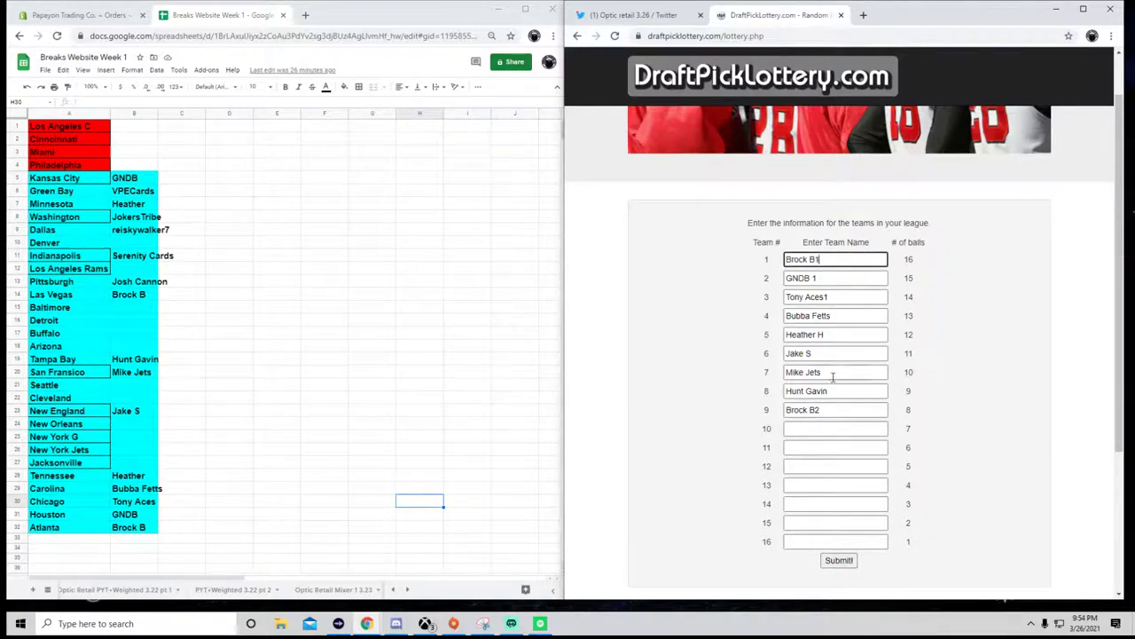
left_click(836, 430)
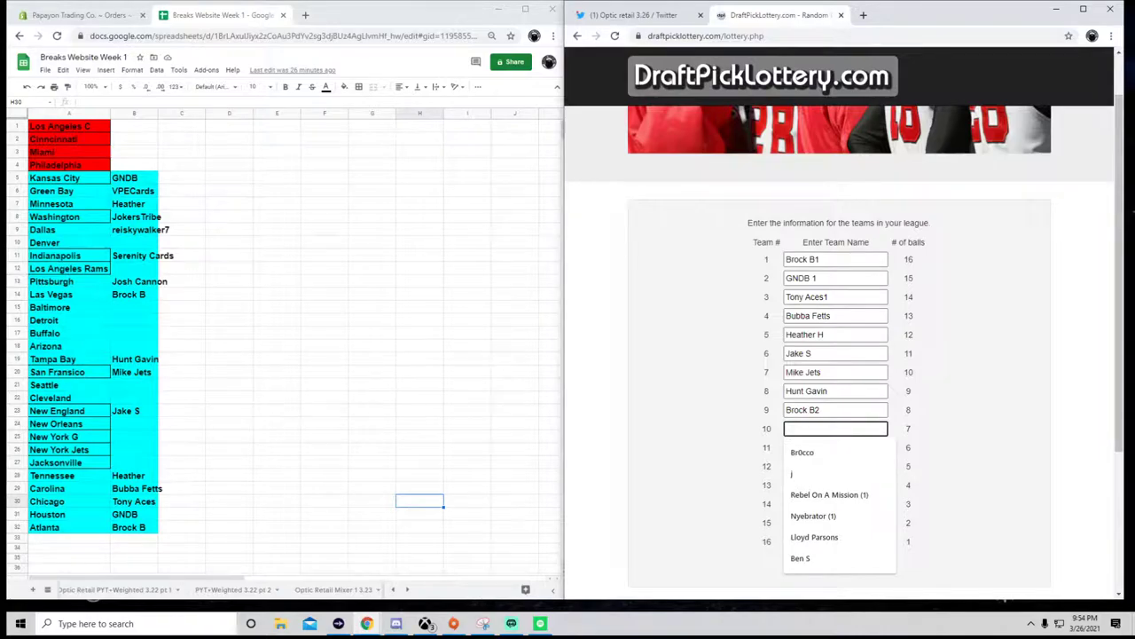
type("Josh Cannon")
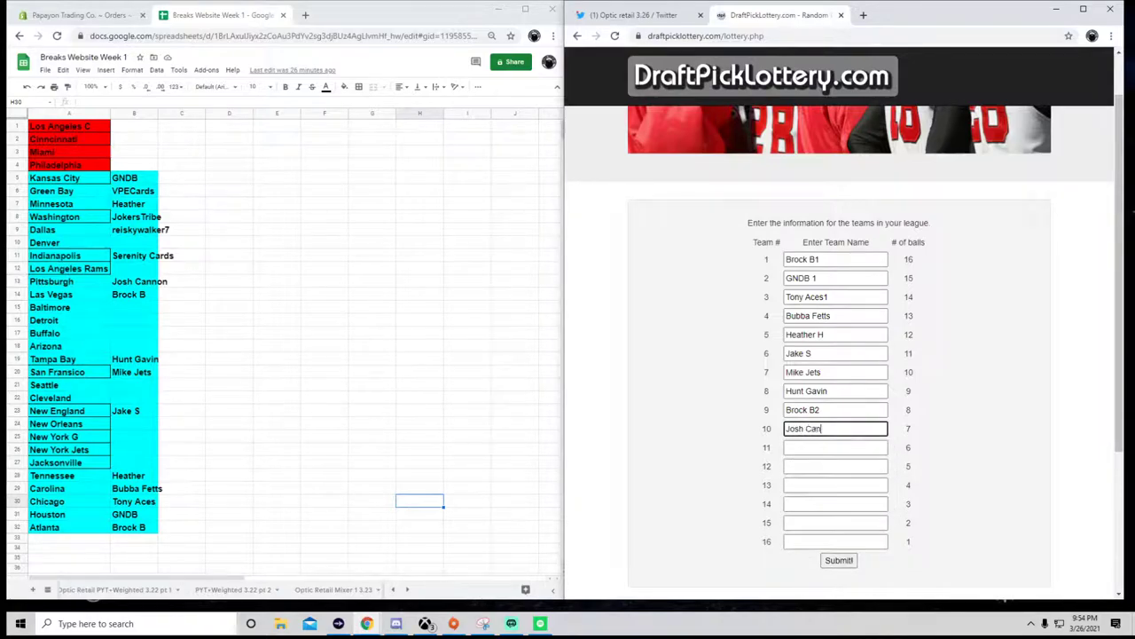
key("Tab")
type("Sere")
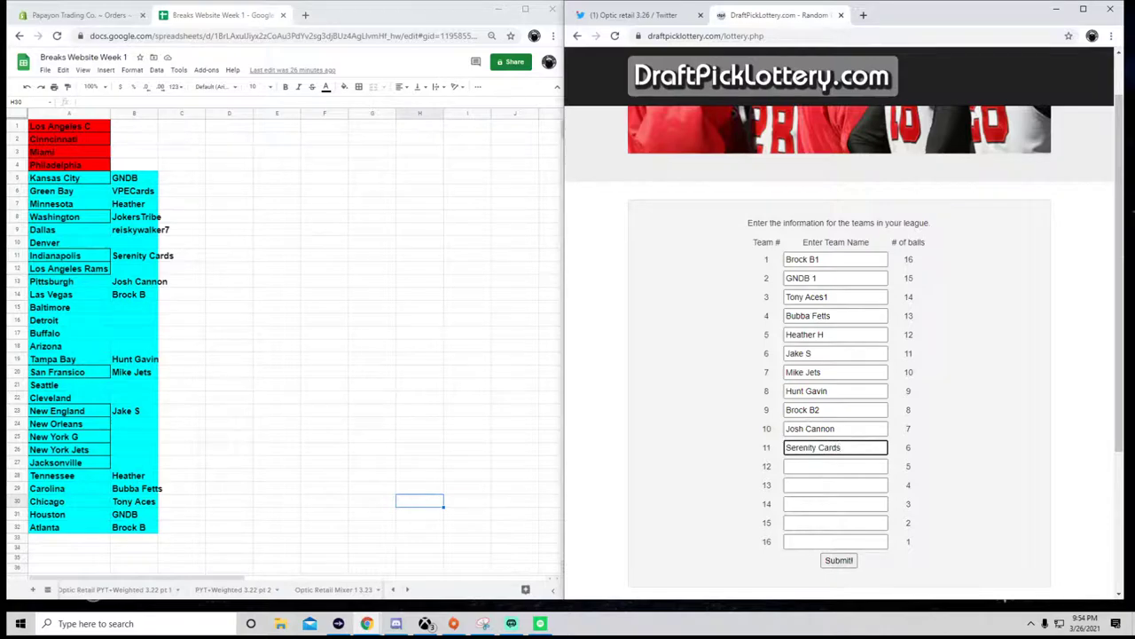
key("Tab")
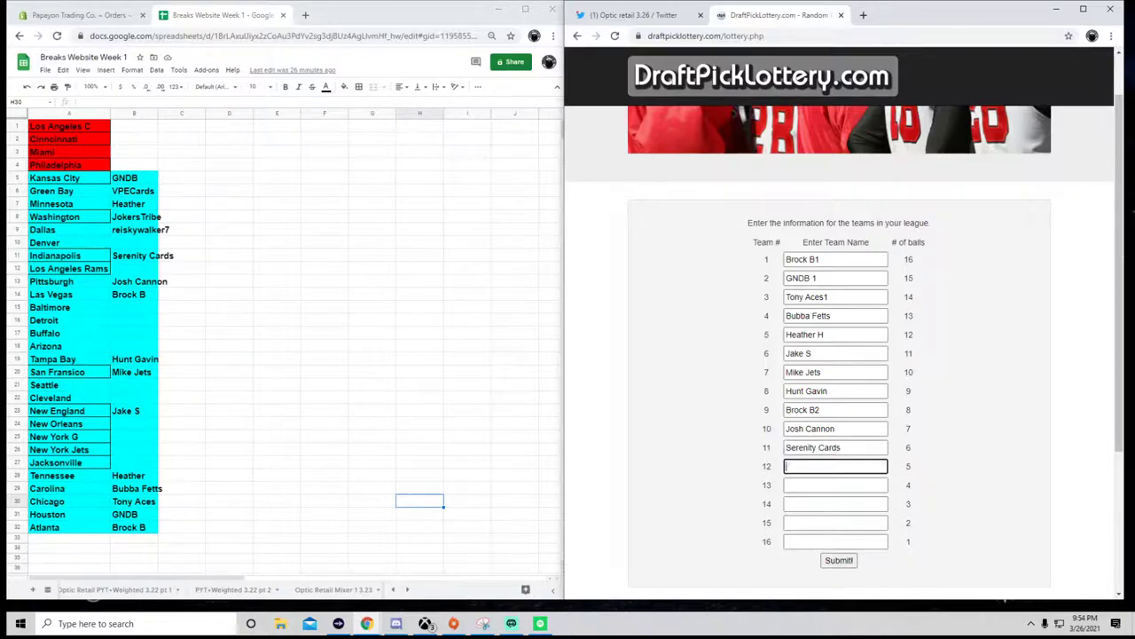
type("Reis")
type("kywalker7")
Enter the Team 14 buyer with suffix 2 and append 1 to the Team 5 name.
key("Tab")
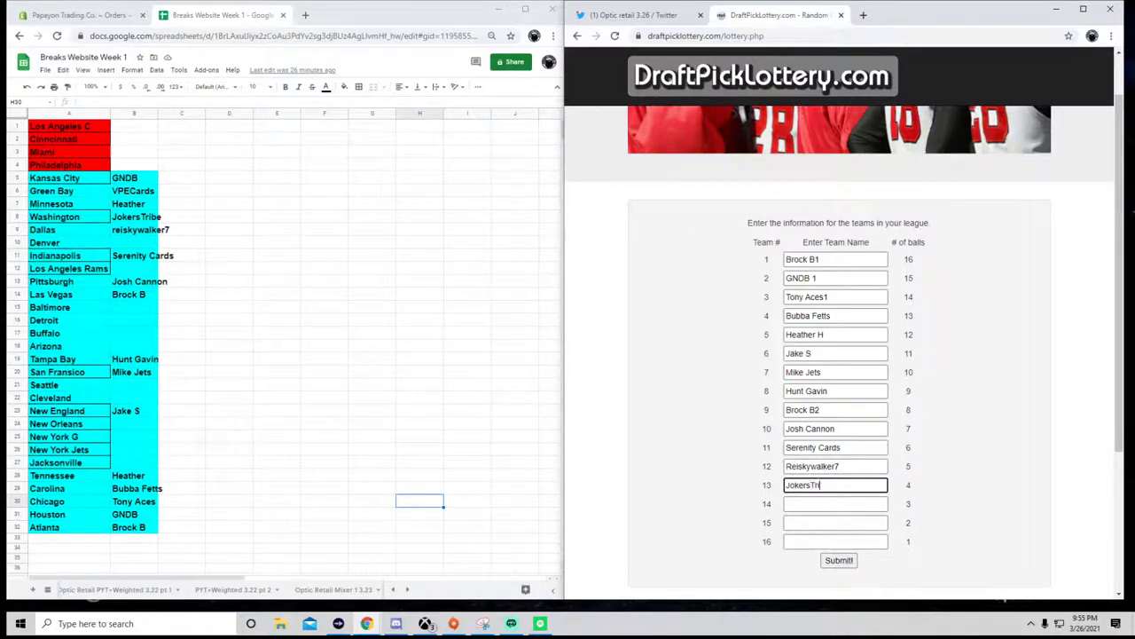
key("Tab")
type("Heather")
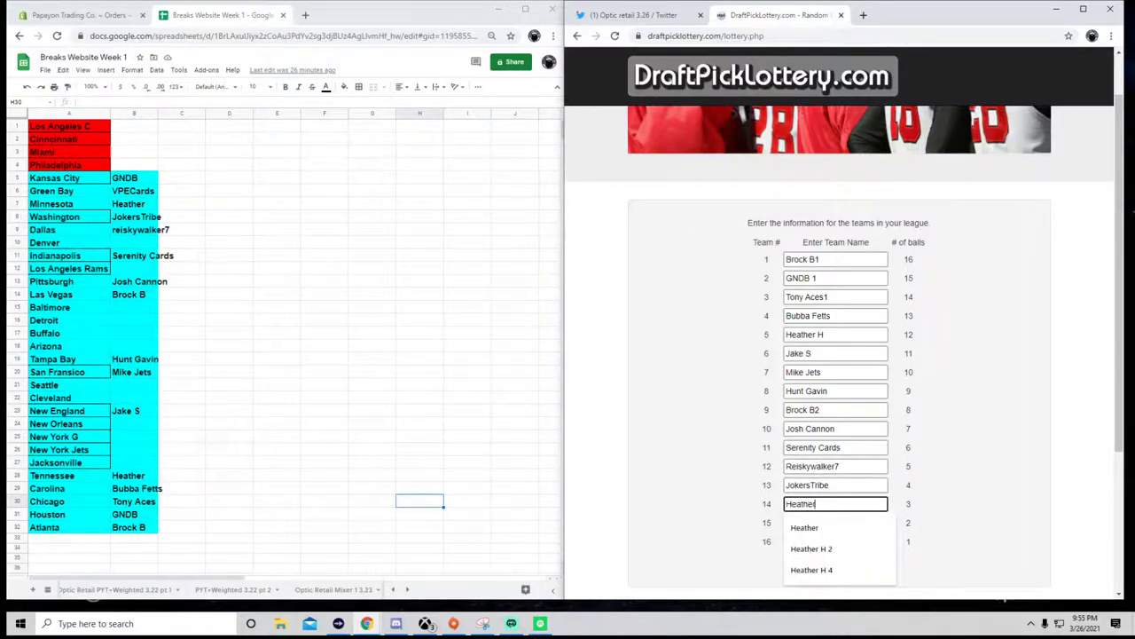
key("Tab")
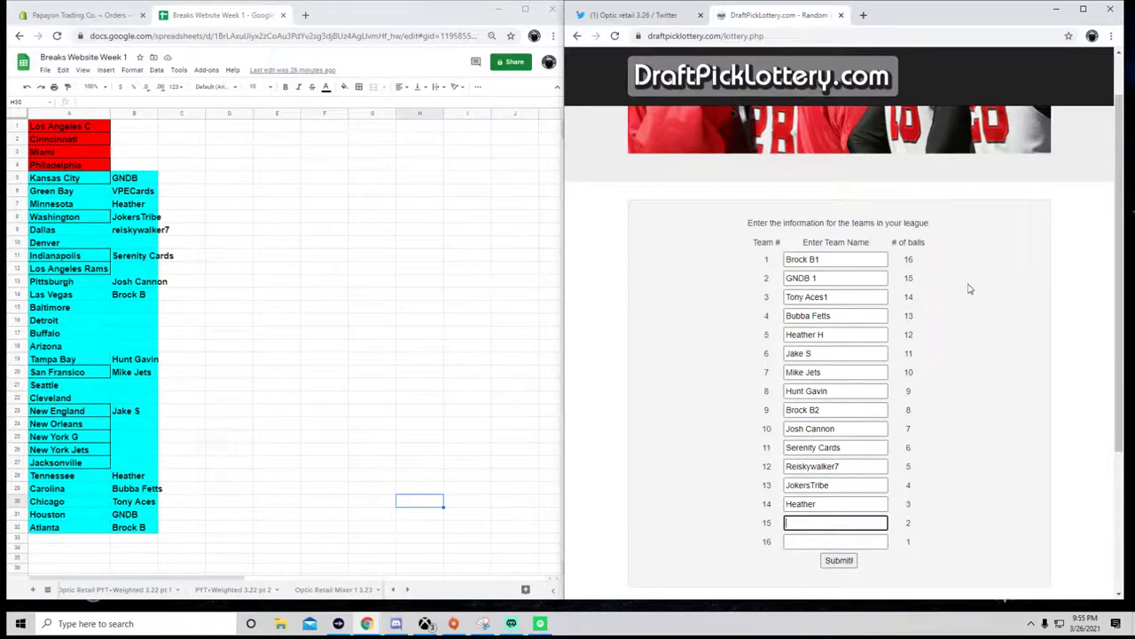
left_click(870, 333)
type("1")
left_click(852, 503)
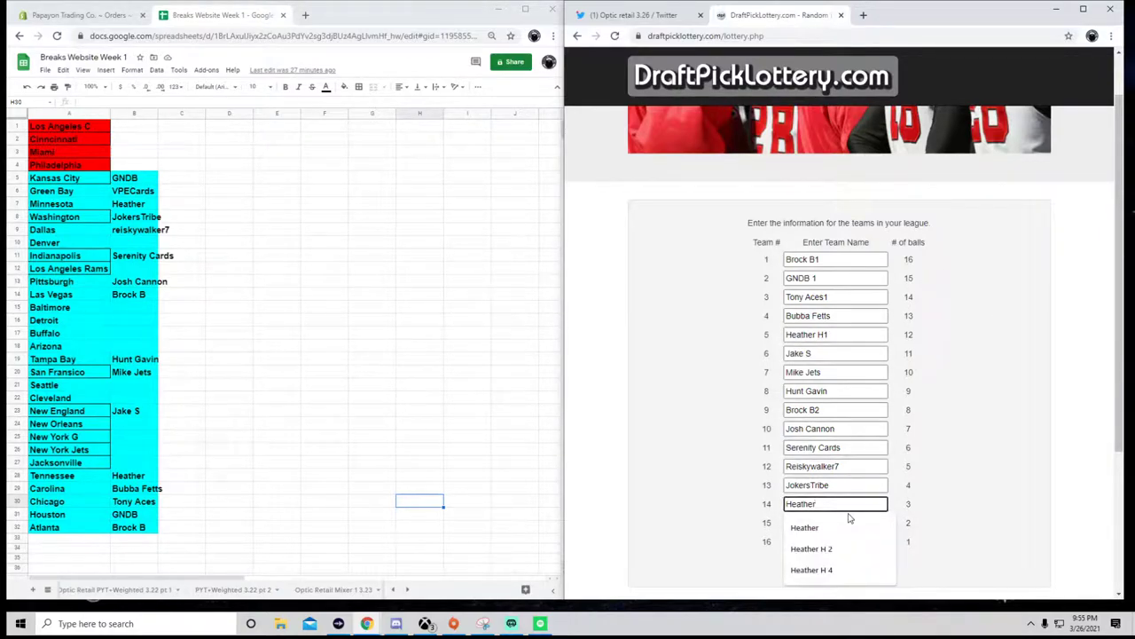
type("H2")
Fill Teams 15 and 16 with the last buyer names and leave the form.
key("Tab")
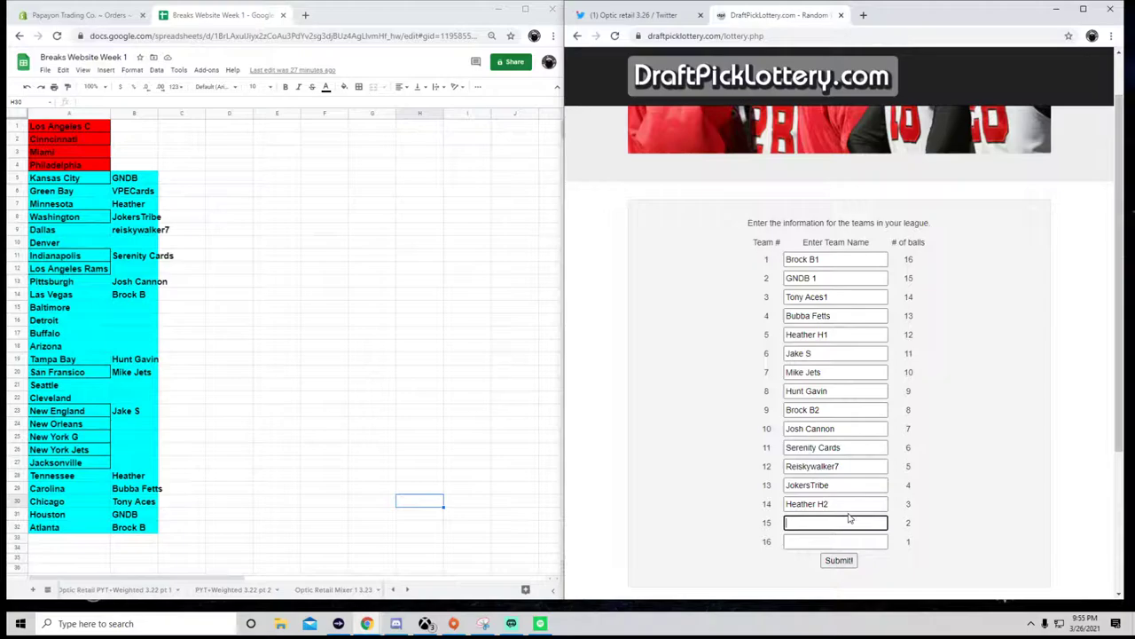
type("VPE Cards")
key("Tab")
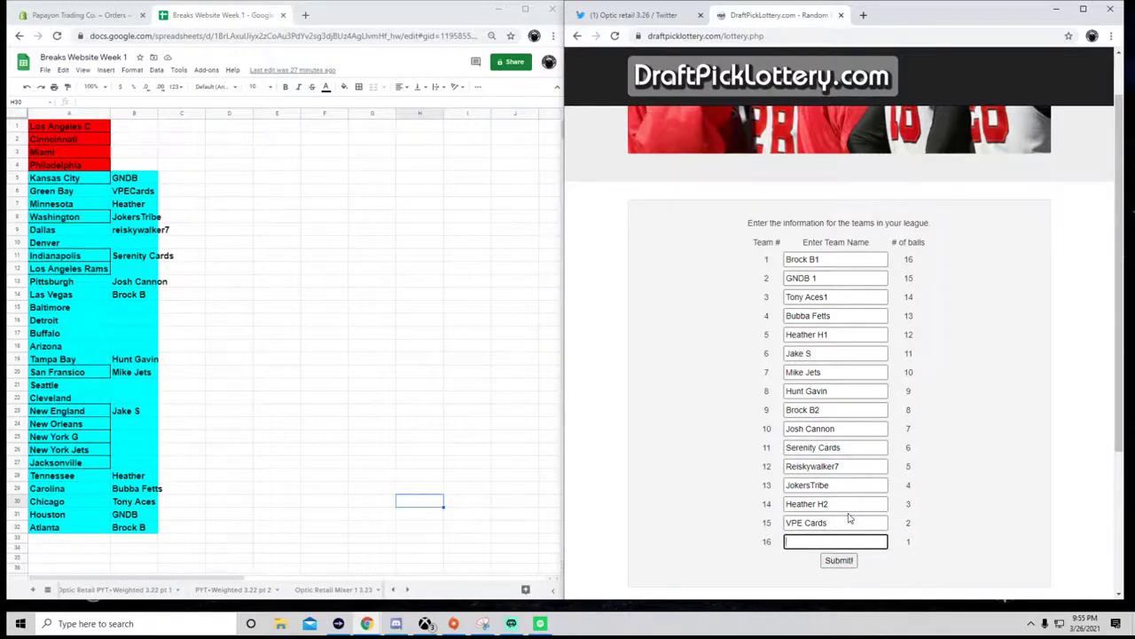
type("GNDB2")
left_click(967, 388)
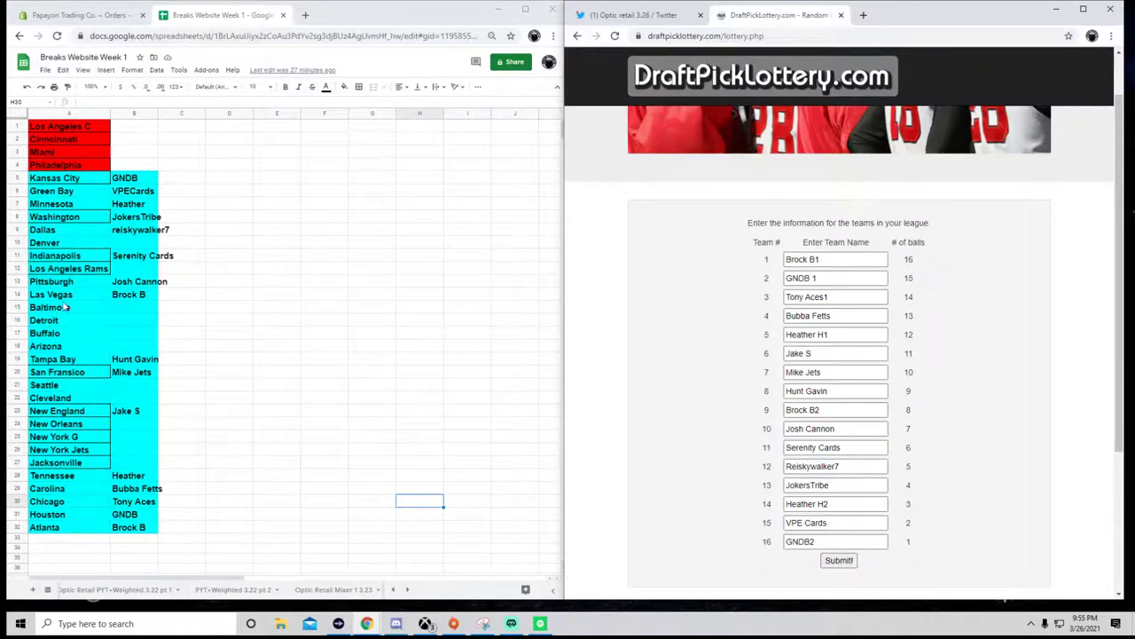
left_click_drag(124, 176, 157, 527)
left_click(255, 455)
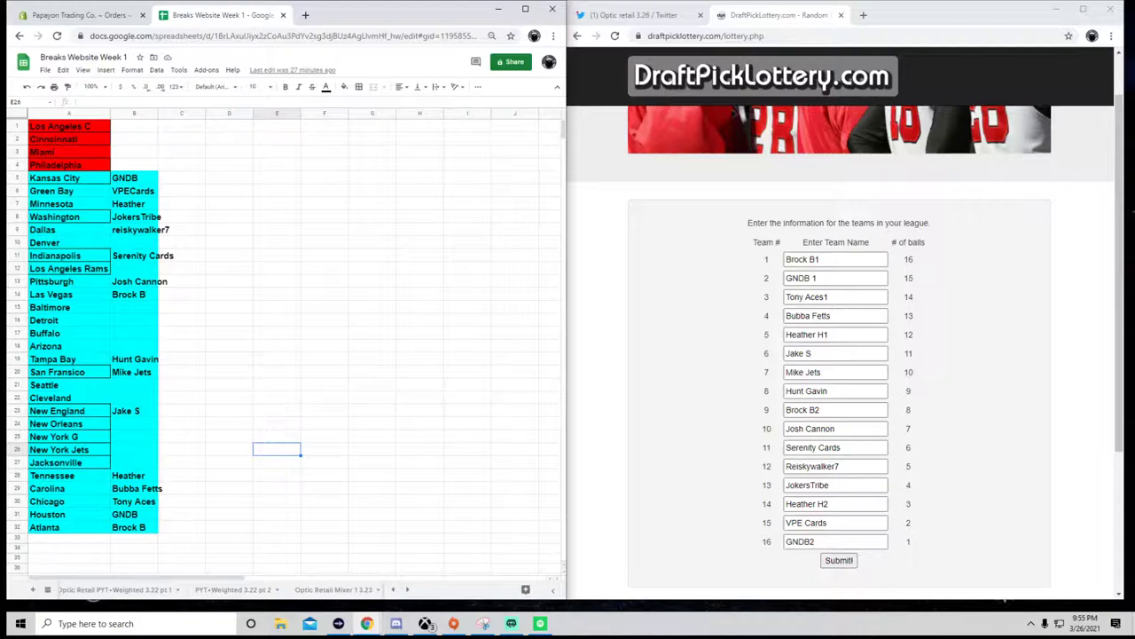
Submit the 16 teams to draw the lottery and review the unrevealed lineup card.
left_click(839, 560)
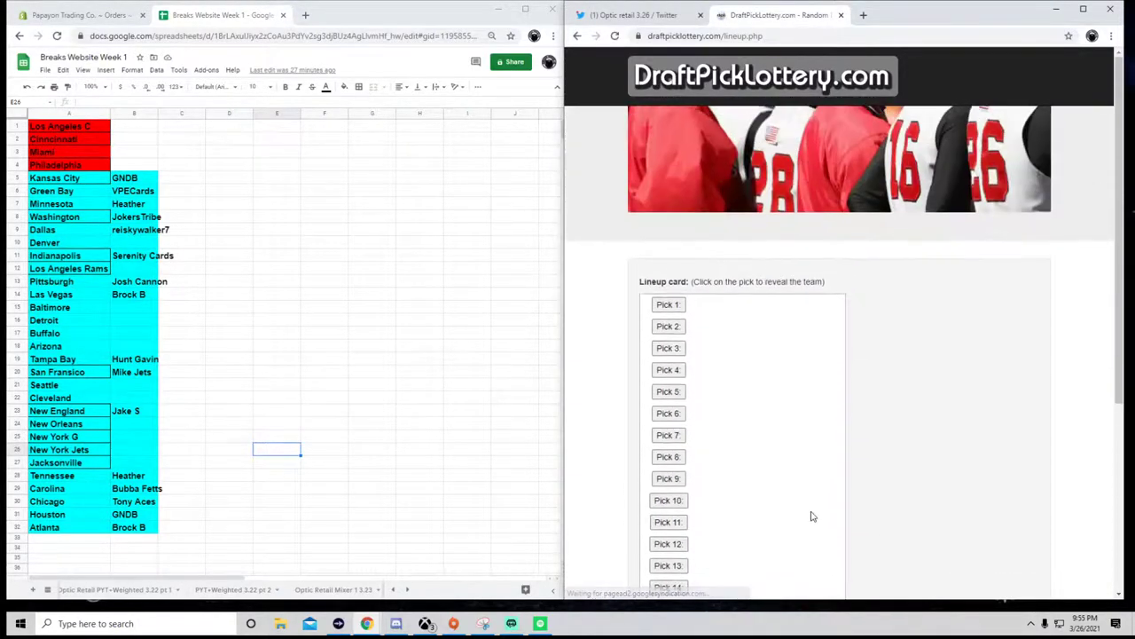
scroll(798, 510, "down", 2)
scroll(788, 505, "up", 1)
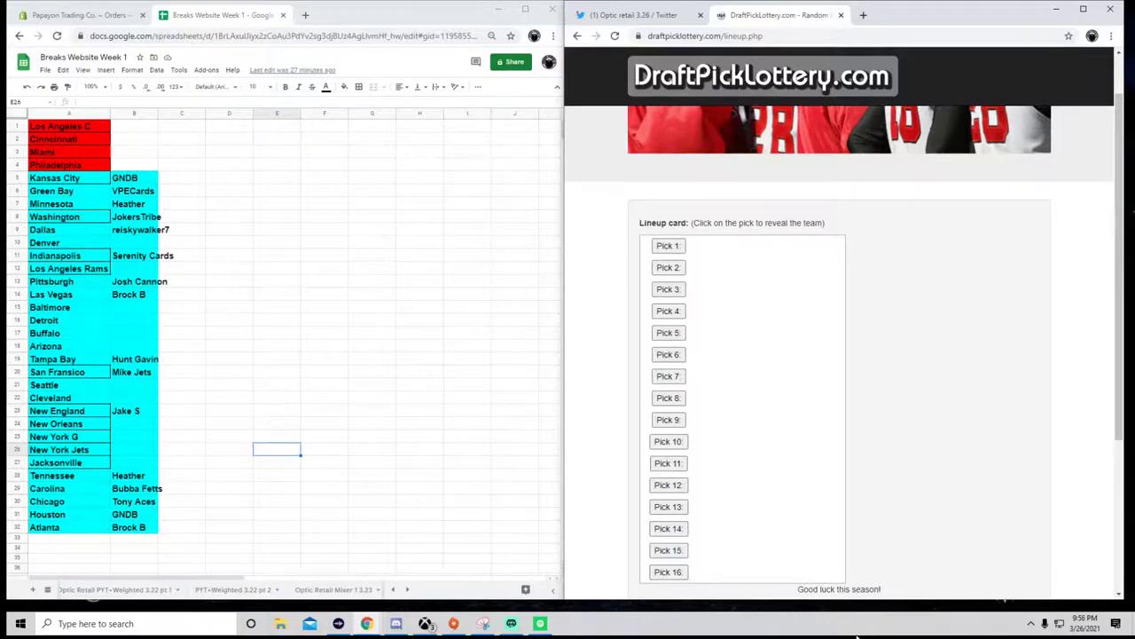
scroll(798, 497, "down", 4)
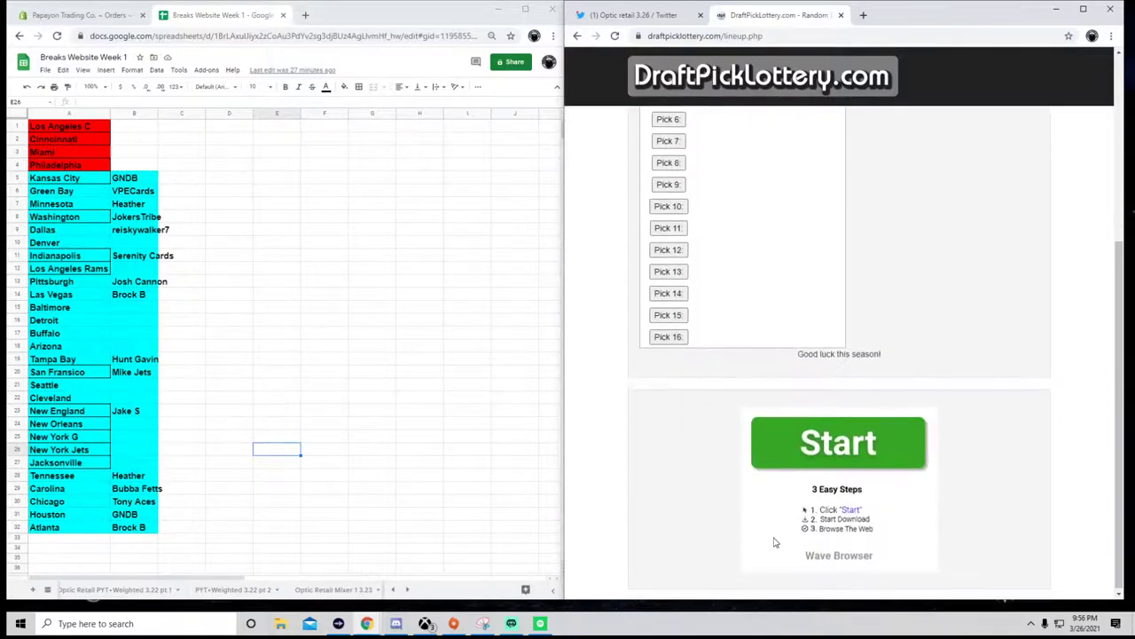
scroll(781, 537, "up", 3)
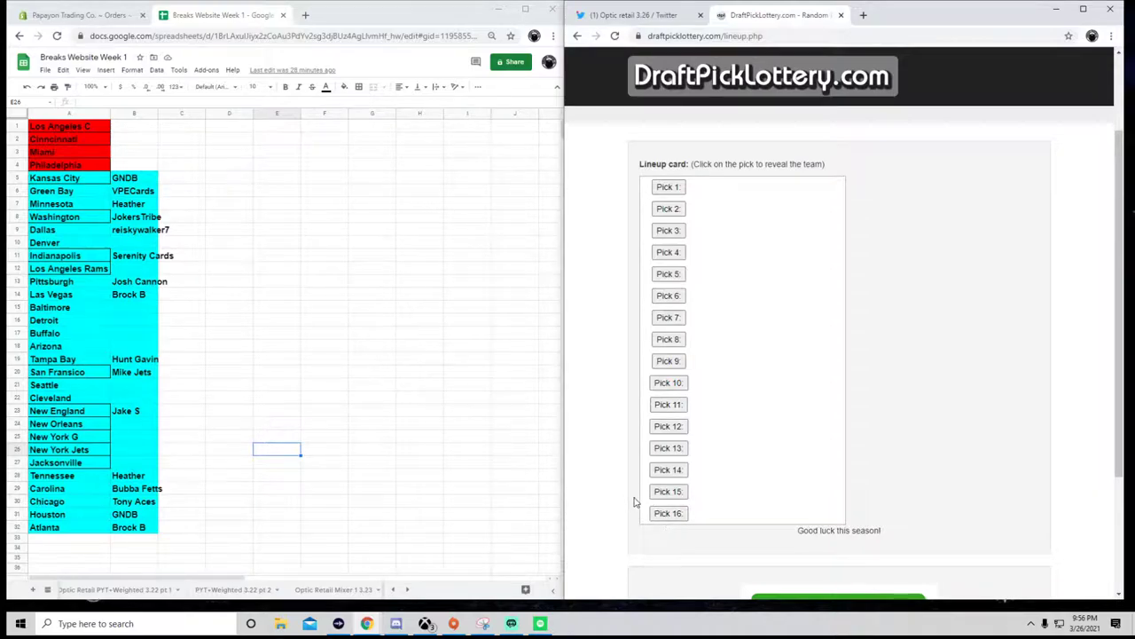
Reveal picks 16 and 15 and paste their buyers into B27 and B26.
left_click(679, 515)
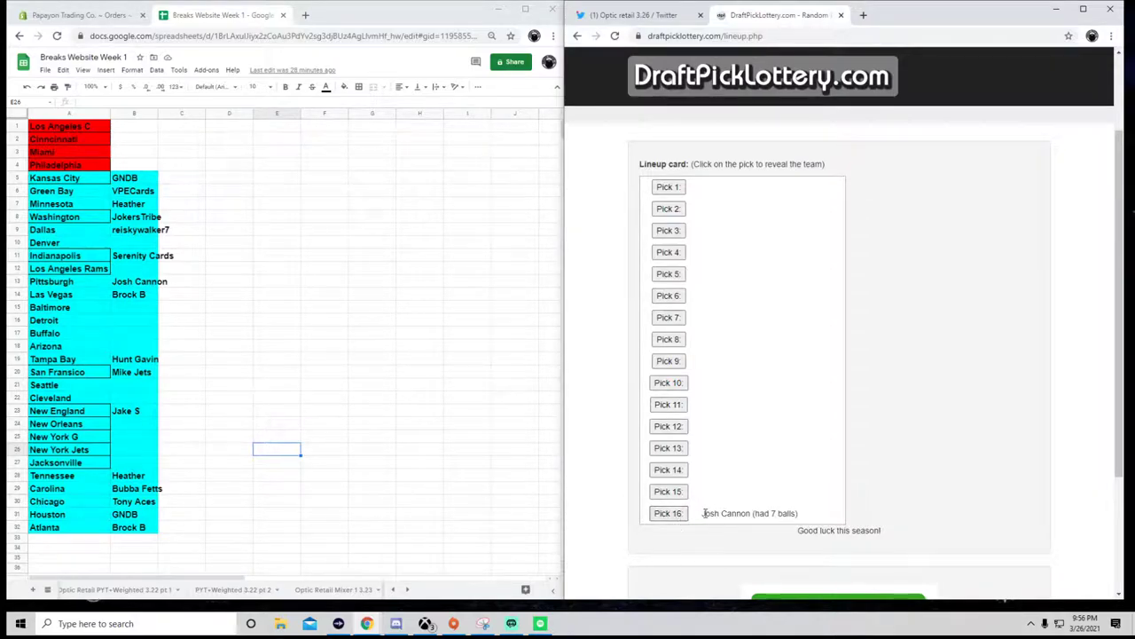
left_click_drag(701, 518, 751, 524)
key("ctrl+c")
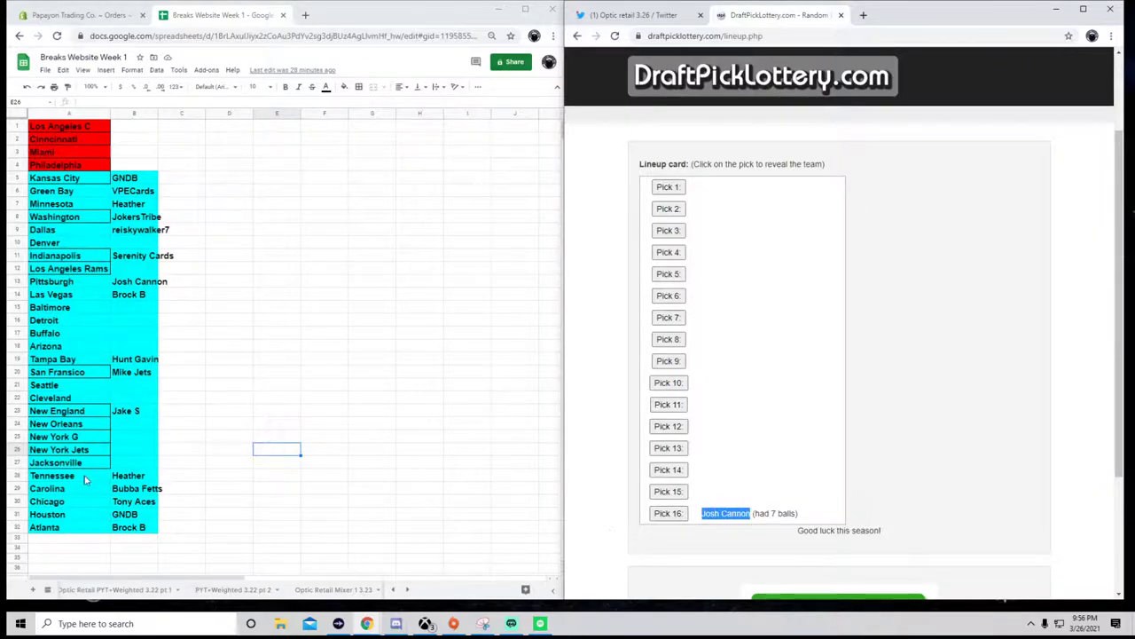
left_click(119, 467)
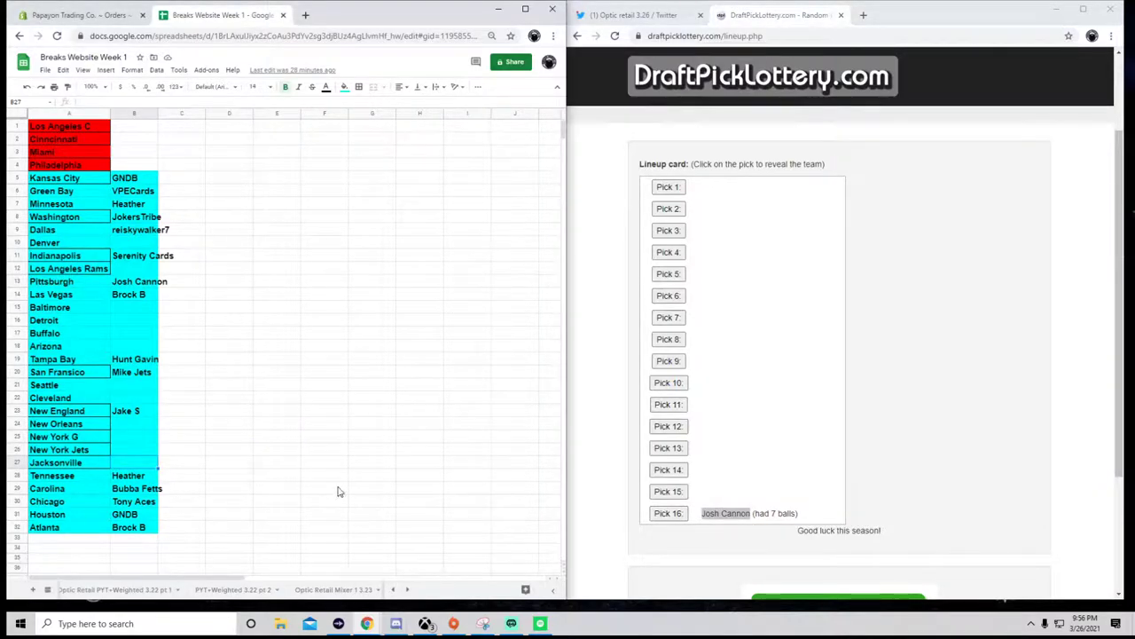
key("ctrl+v")
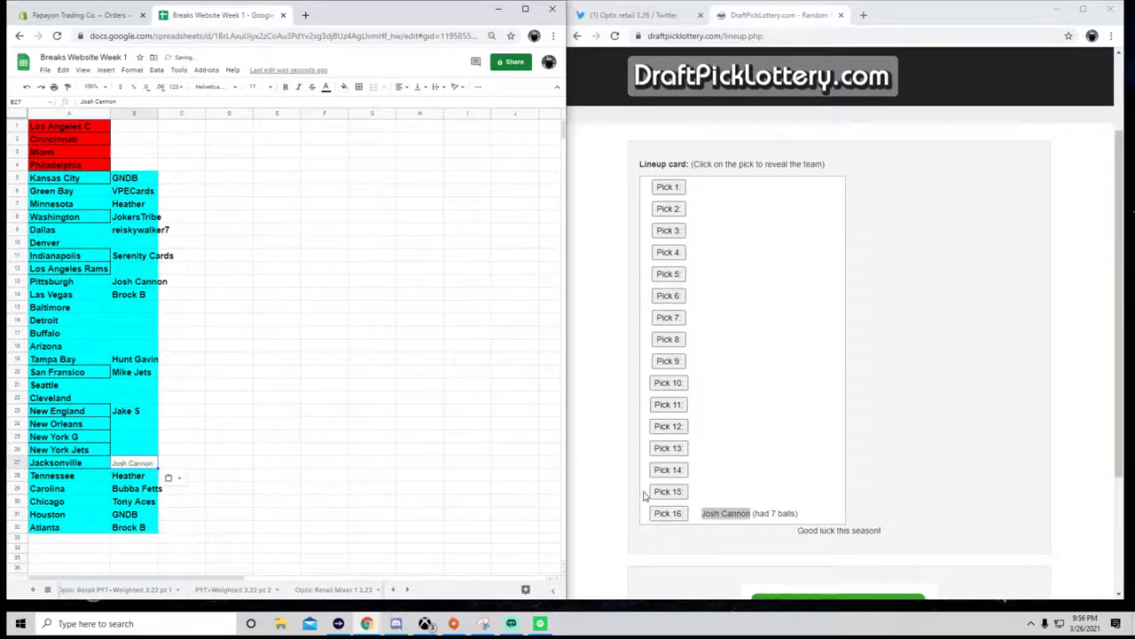
left_click(664, 490)
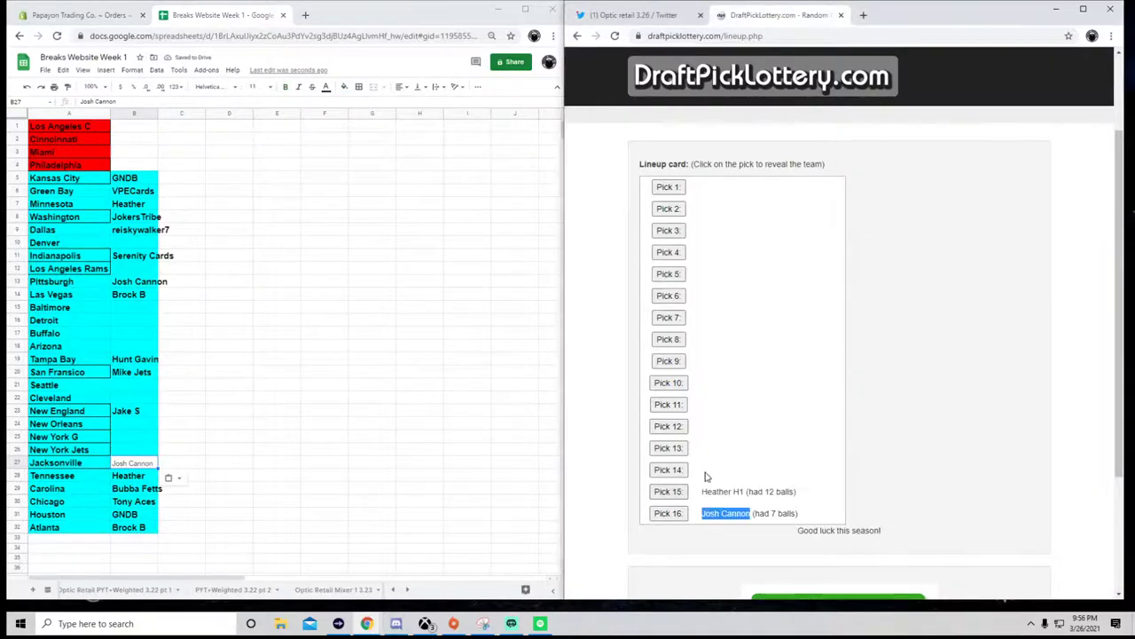
left_click_drag(702, 492, 745, 495)
key("ctrl+c")
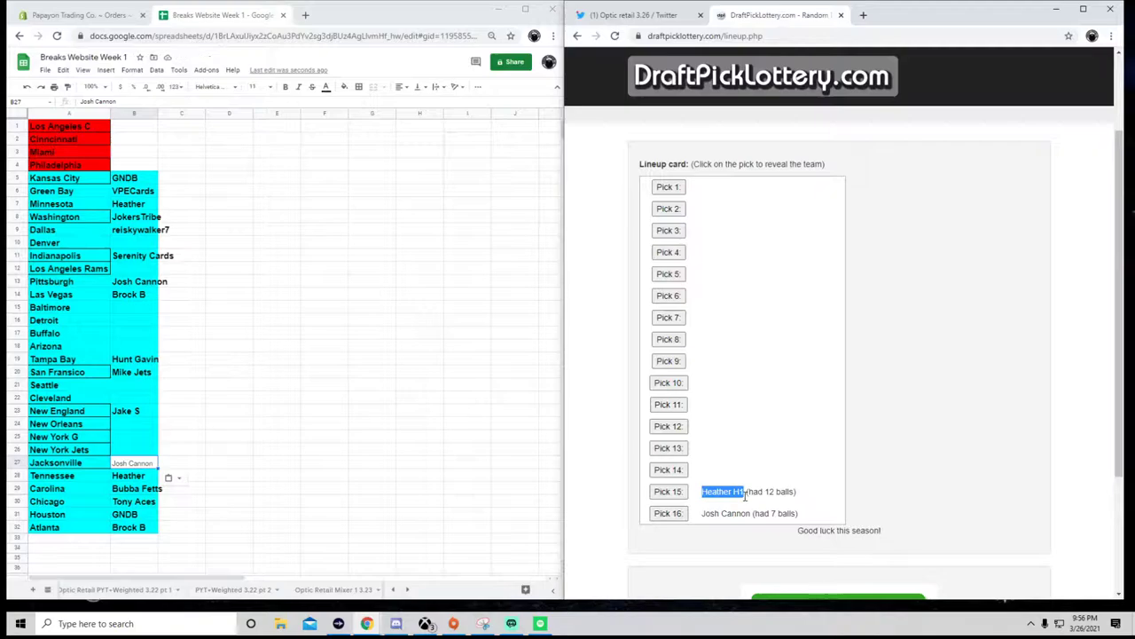
left_click(133, 452)
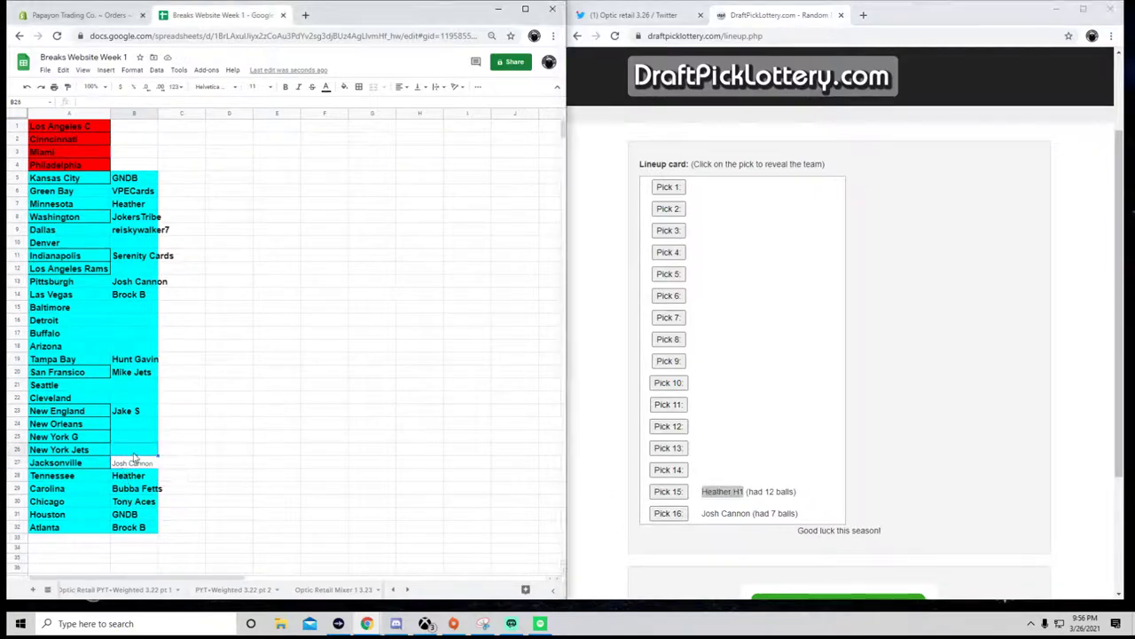
key("ctrl+v")
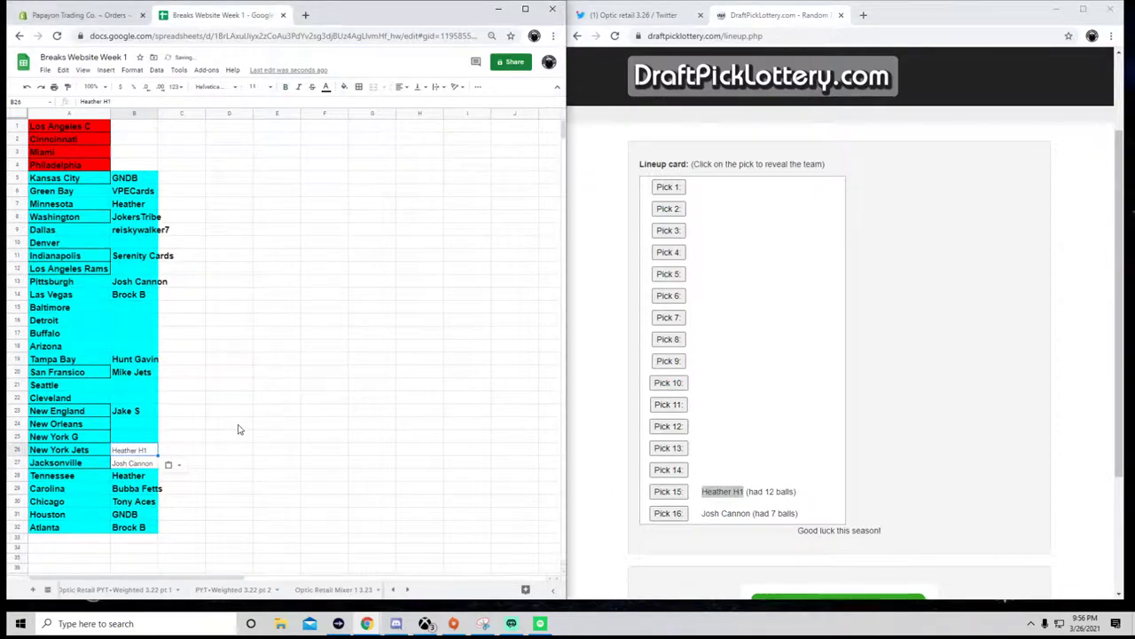
Reveal picks 14 and 13 and copy their buyers into B25 and B24.
left_click(668, 470)
left_click_drag(701, 469, 742, 470)
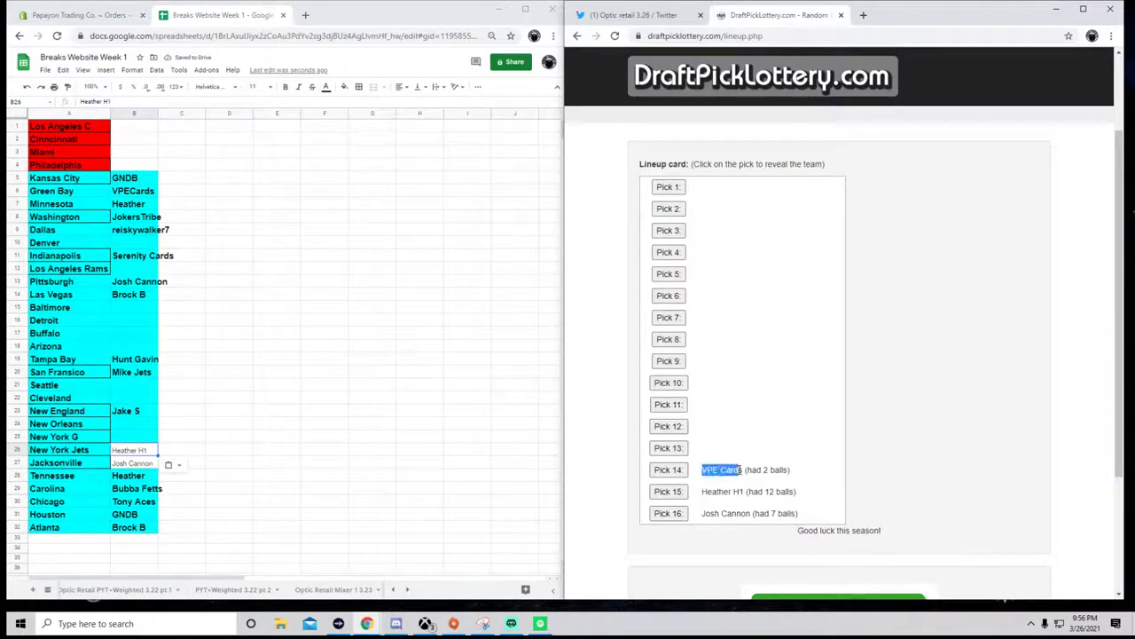
key("ctrl+c")
left_click(142, 436)
key("ctrl+v")
left_click(668, 448)
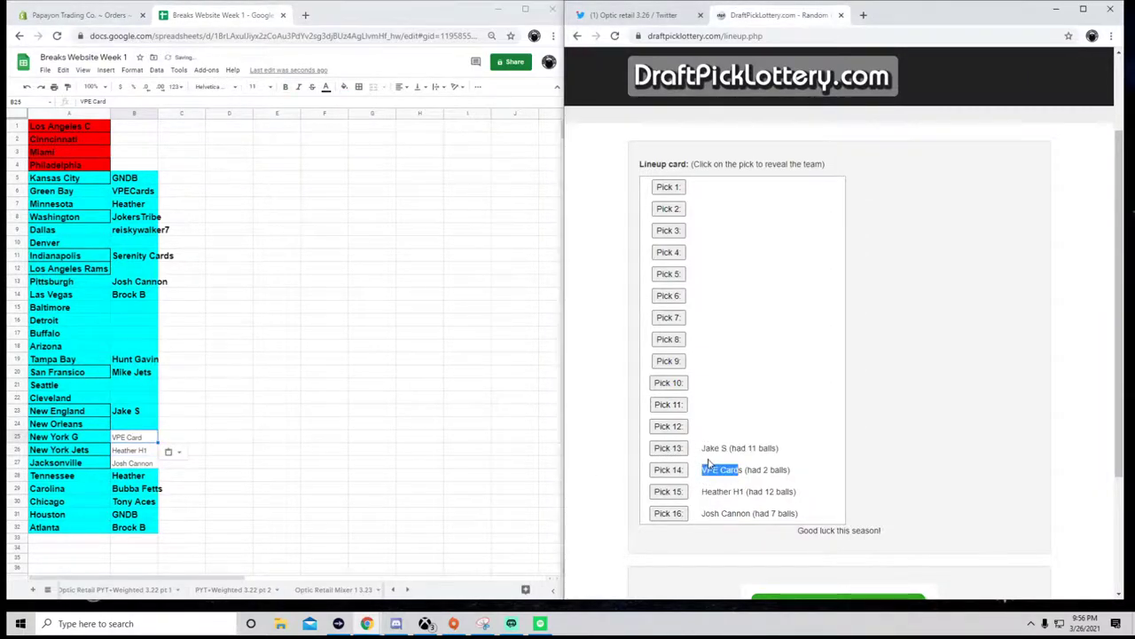
left_click_drag(702, 449, 729, 453)
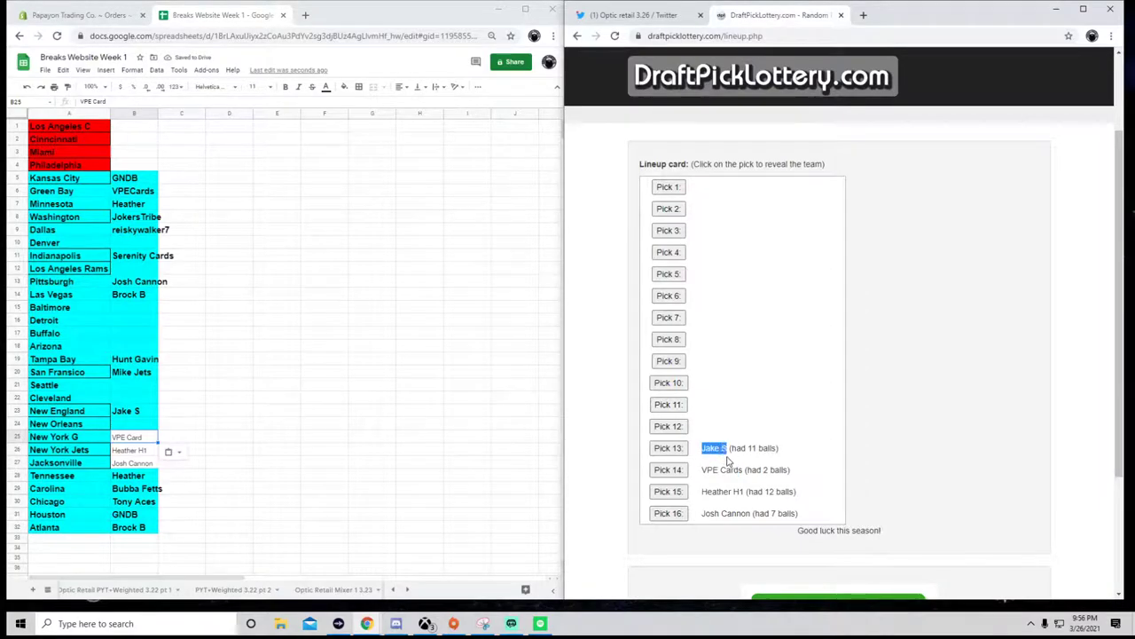
key("ctrl+c")
left_click(133, 424)
key("ctrl+v")
Reveal picks 12 and 11 into B22 and B21, undoing an accidental cell move.
left_click(668, 425)
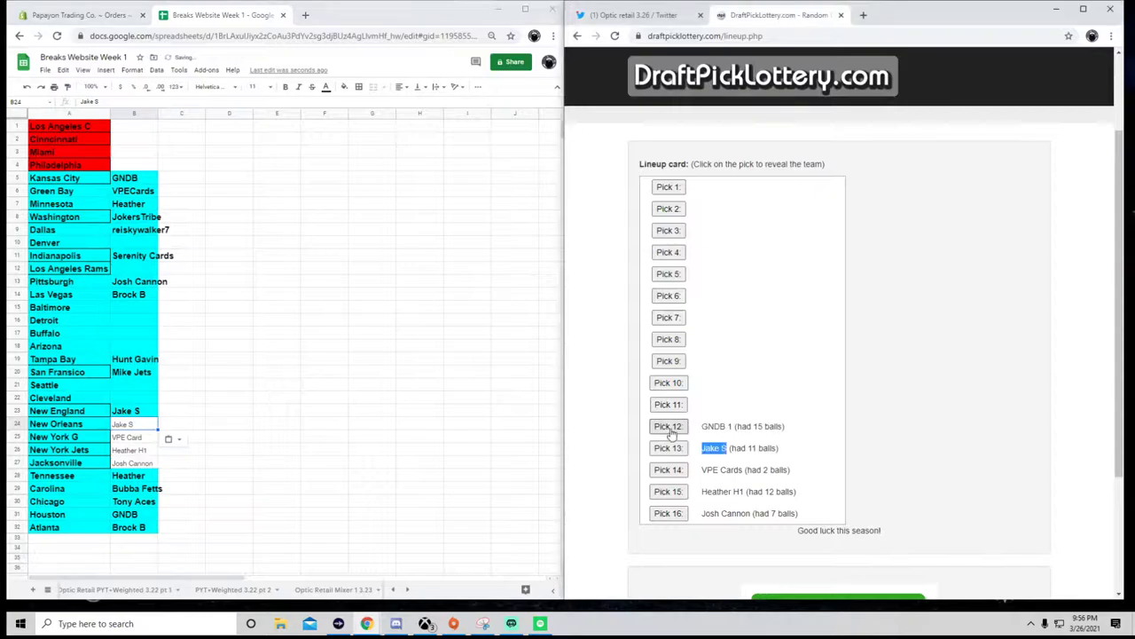
left_click_drag(702, 427, 729, 427)
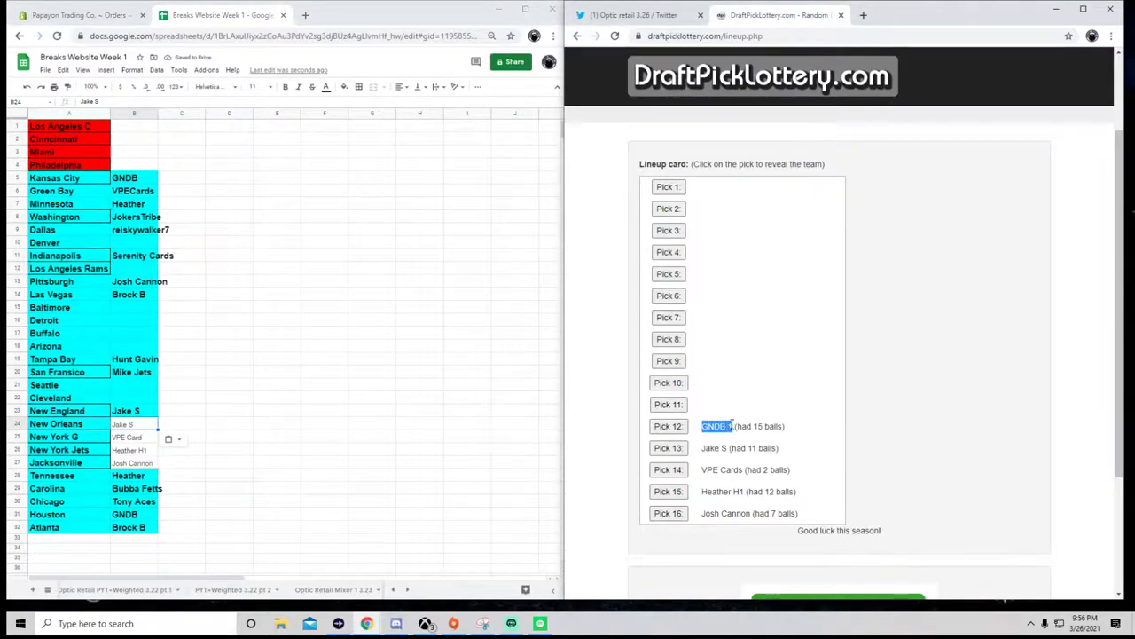
key("ctrl+c")
left_click(133, 397)
key("ctrl+v")
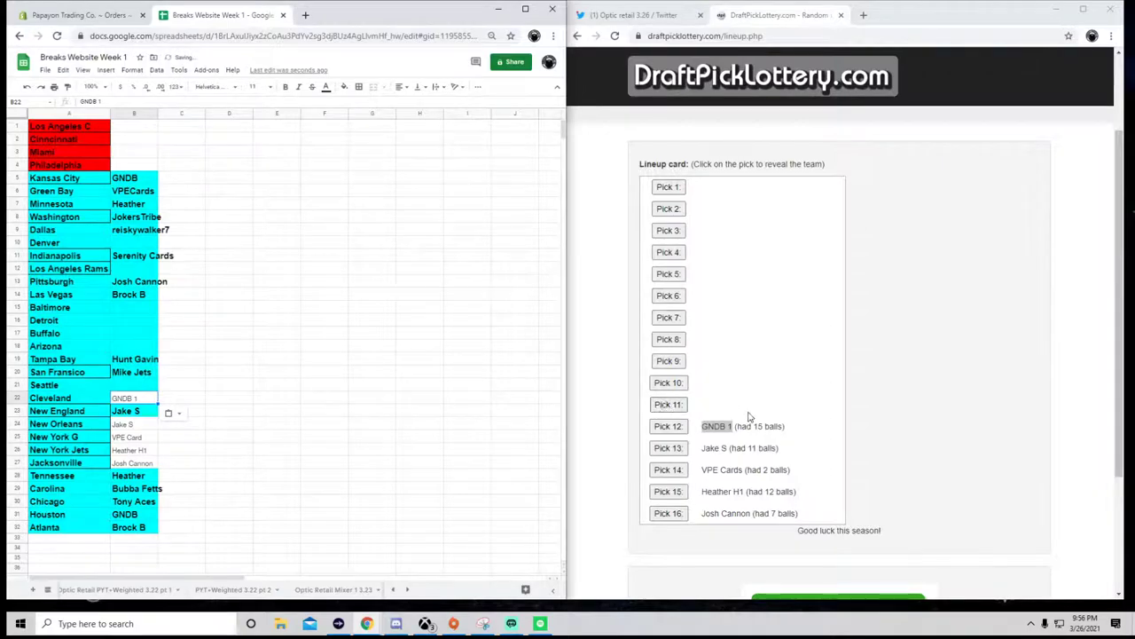
left_click(671, 410)
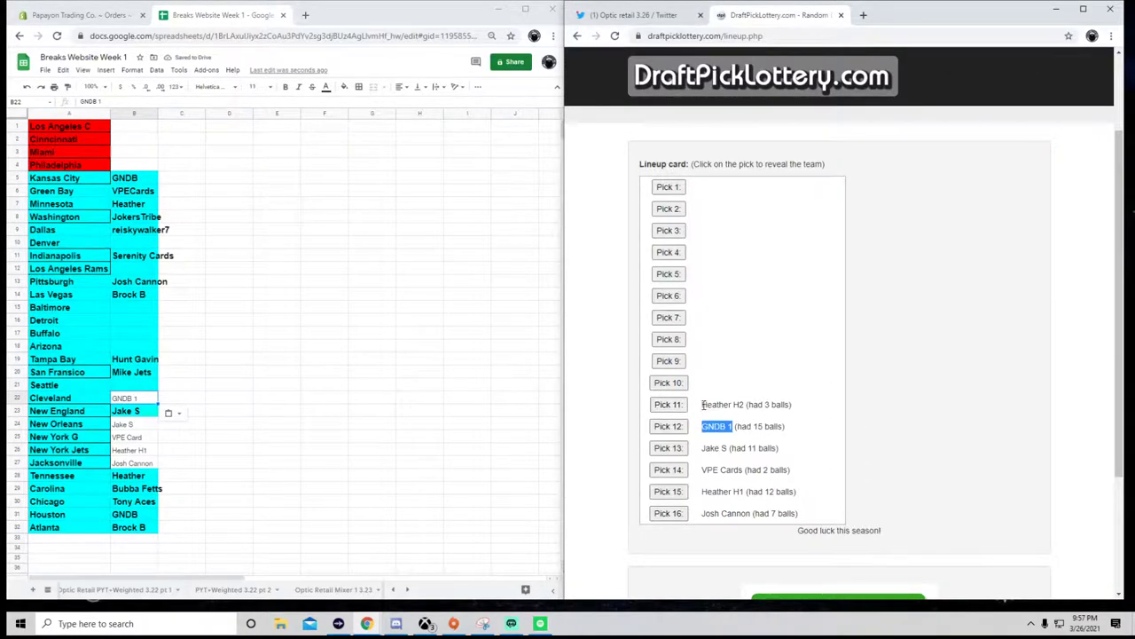
left_click_drag(702, 404, 739, 405)
left_click(702, 410)
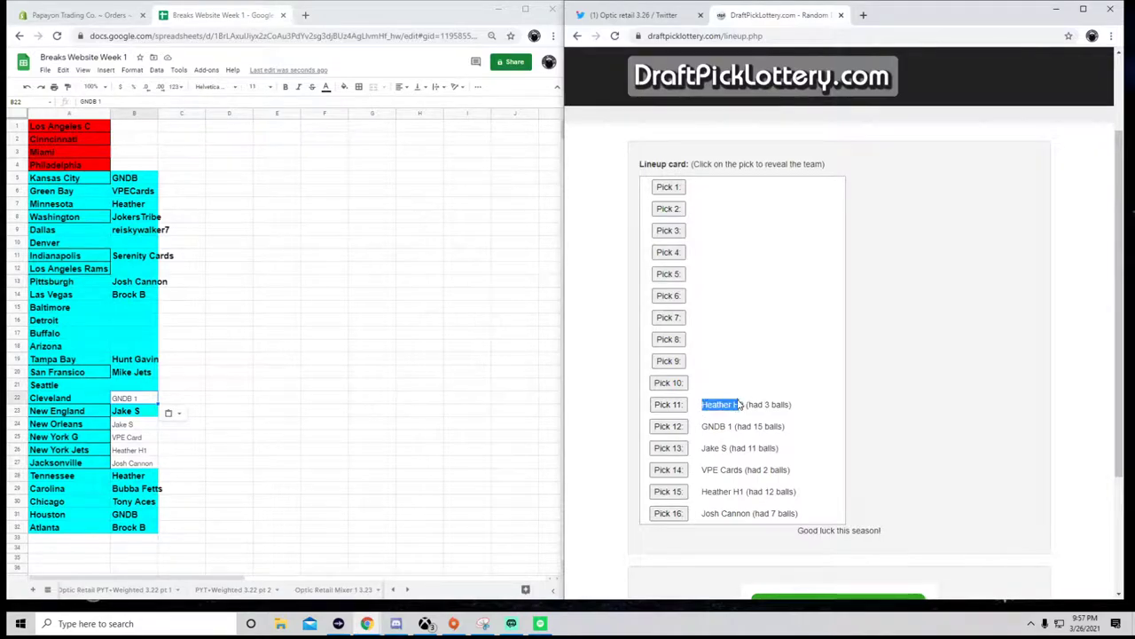
left_click(145, 396)
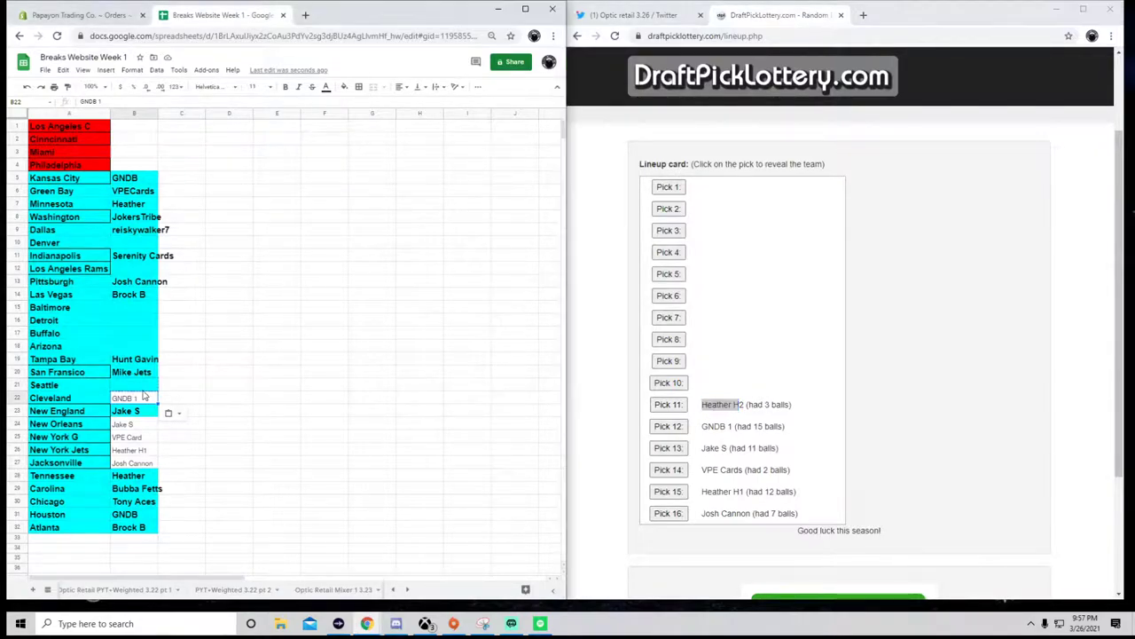
left_click_drag(145, 396, 145, 383)
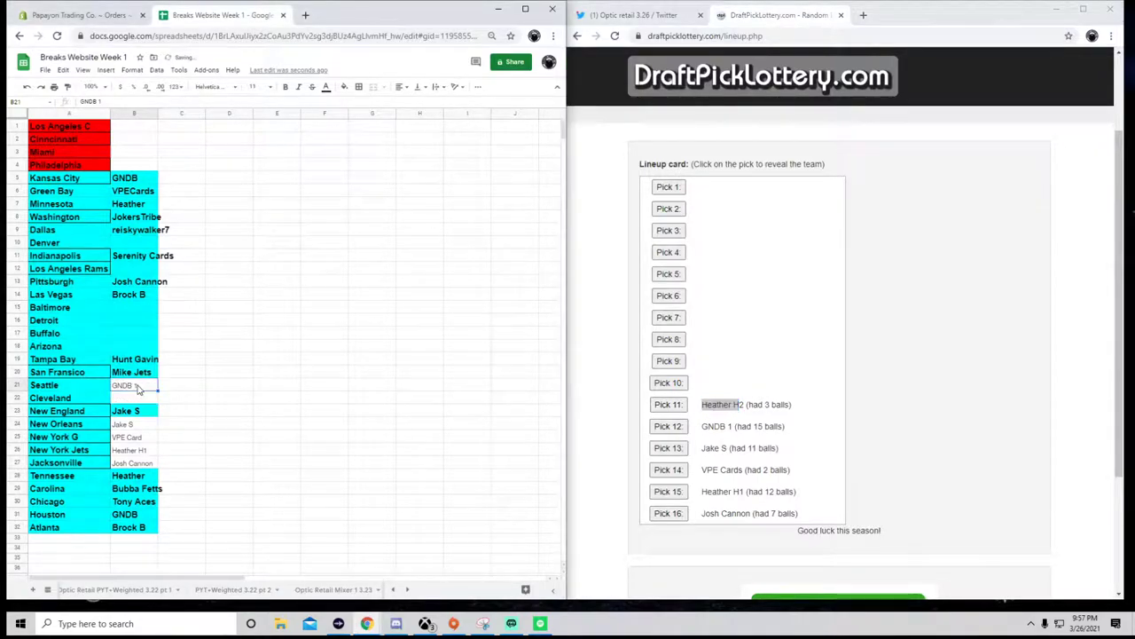
left_click(29, 86)
left_click(233, 372)
key("ctrl+z")
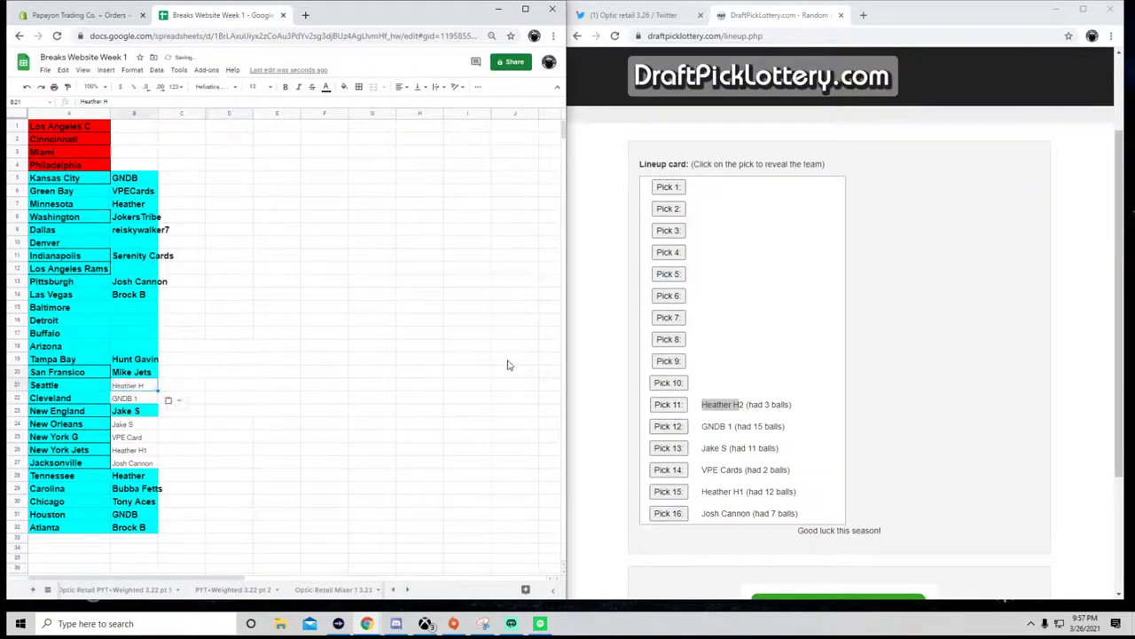
Reveal picks 10, 9 and 8 and paste their buyers into B18, B17 and B16.
left_click(668, 383)
left_click_drag(702, 383, 731, 380)
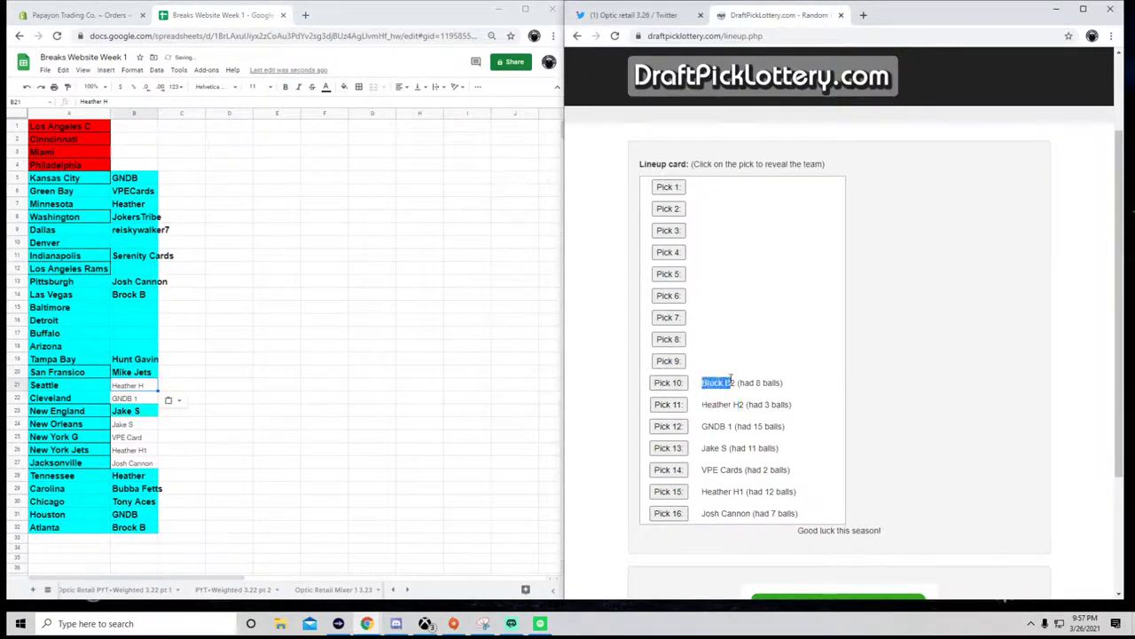
left_click(141, 353)
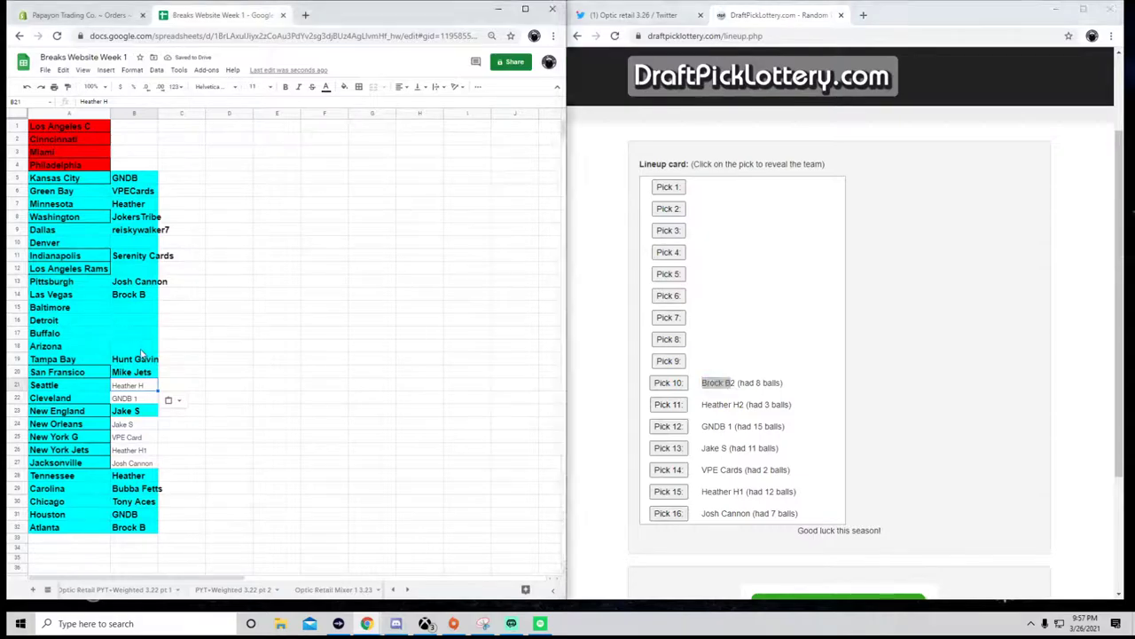
left_click(140, 351)
key("ctrl+v")
left_click(667, 361)
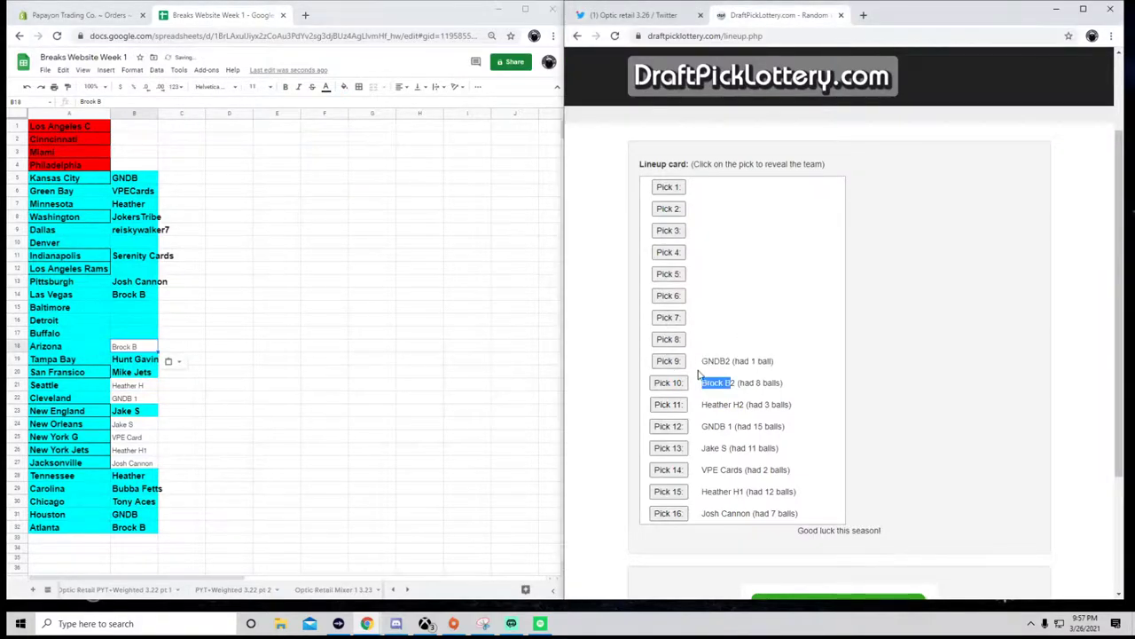
left_click_drag(702, 361, 730, 361)
left_click(133, 334)
key("ctrl+v")
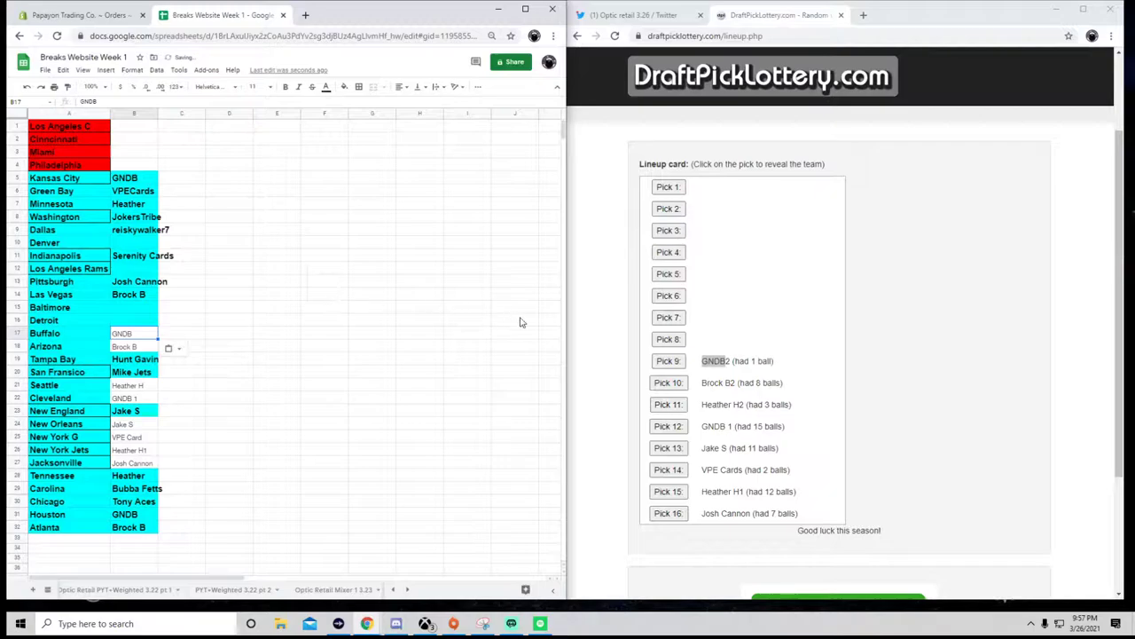
left_click(670, 342)
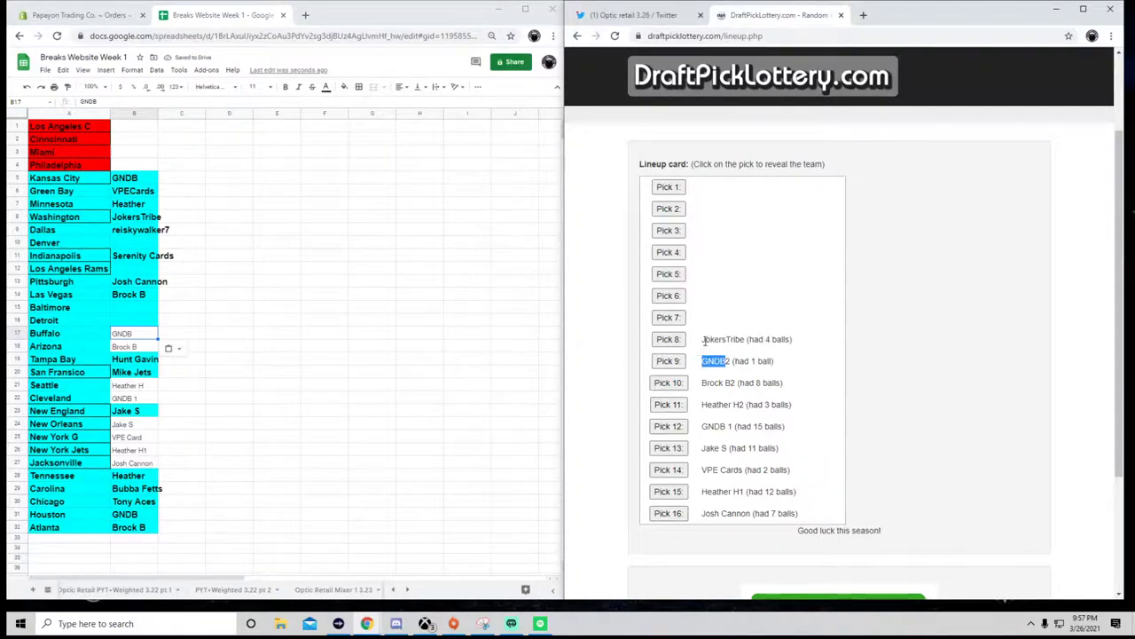
mouse_move(705, 340)
left_mouse_down()
mouse_move(748, 340)
mouse_move(703, 344)
left_mouse_up()
key("ctrl+c")
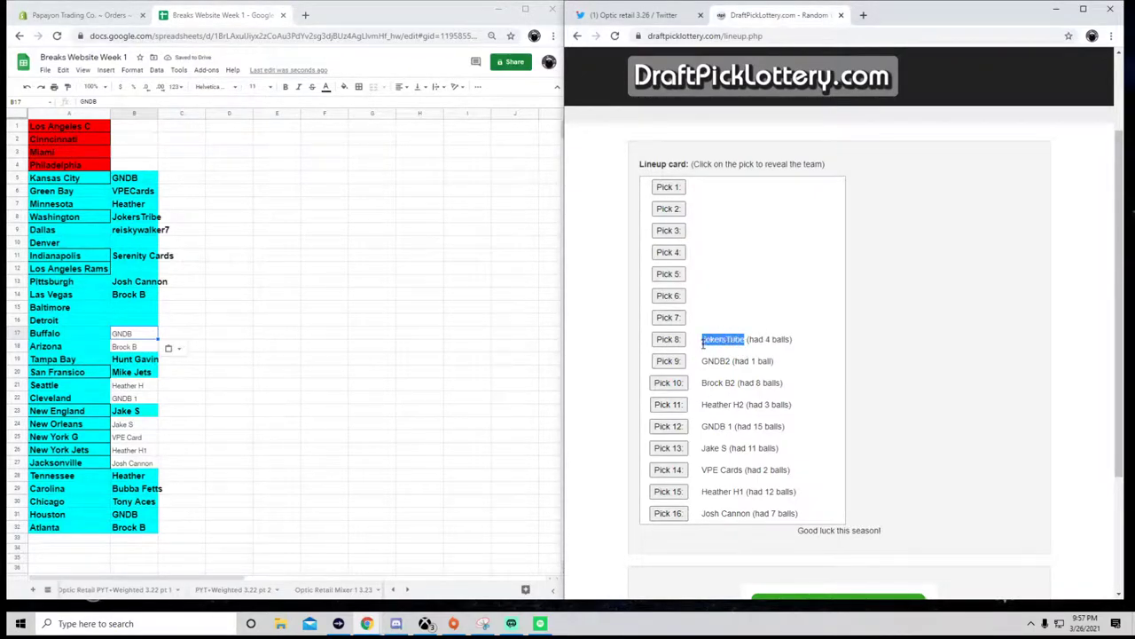
left_click(124, 325)
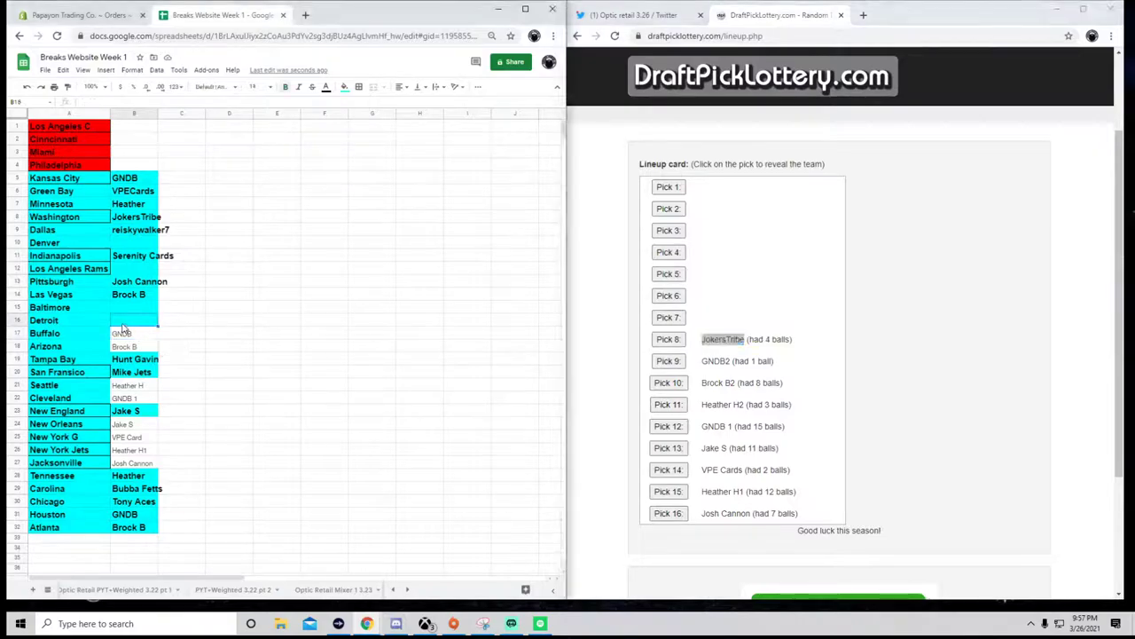
key("ctrl+v")
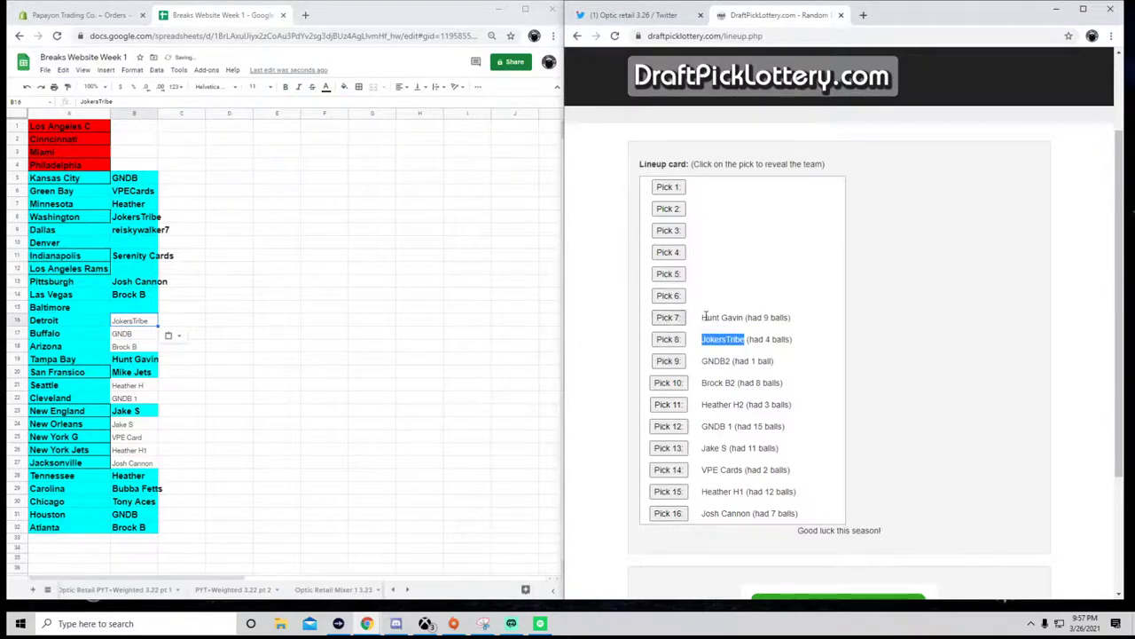
Copy picks 7, 6 and 5 into B15, B12 and B10, then reveal and select pick 4.
left_click_drag(701, 318, 745, 330)
key("ctrl+c")
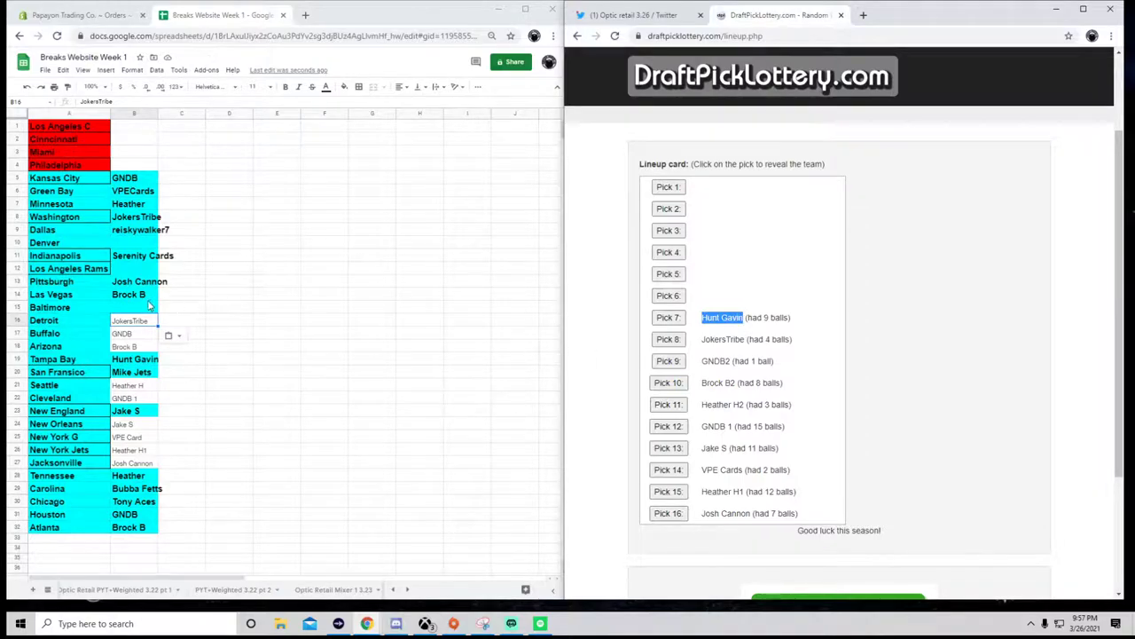
left_click(135, 308)
key("ctrl+v")
left_click(675, 299)
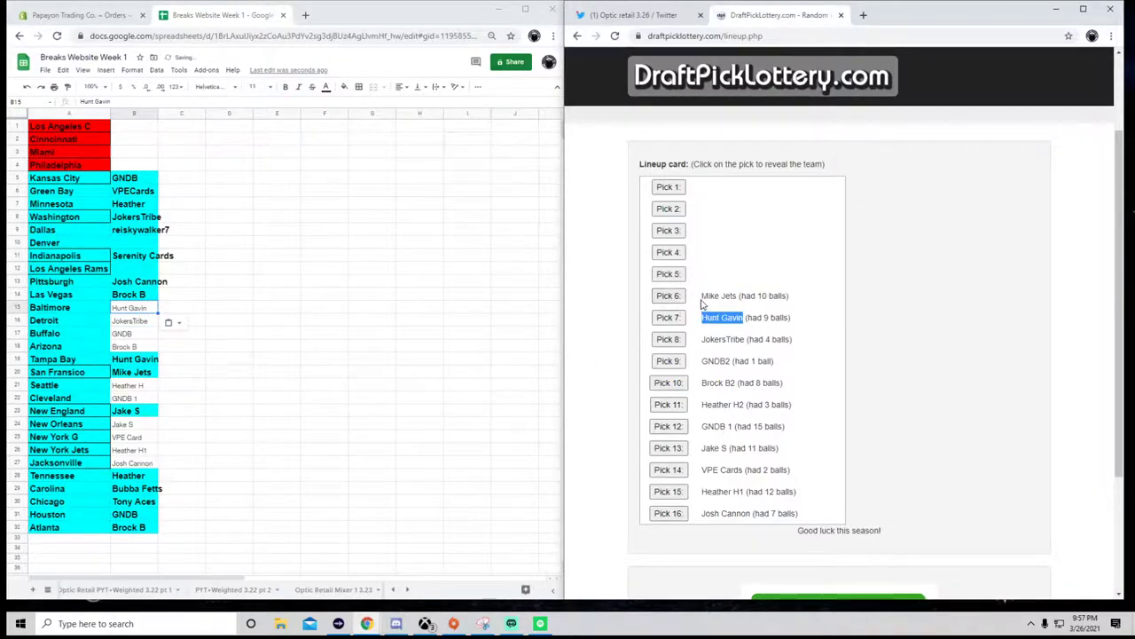
left_click_drag(702, 296, 737, 299)
key("ctrl+c")
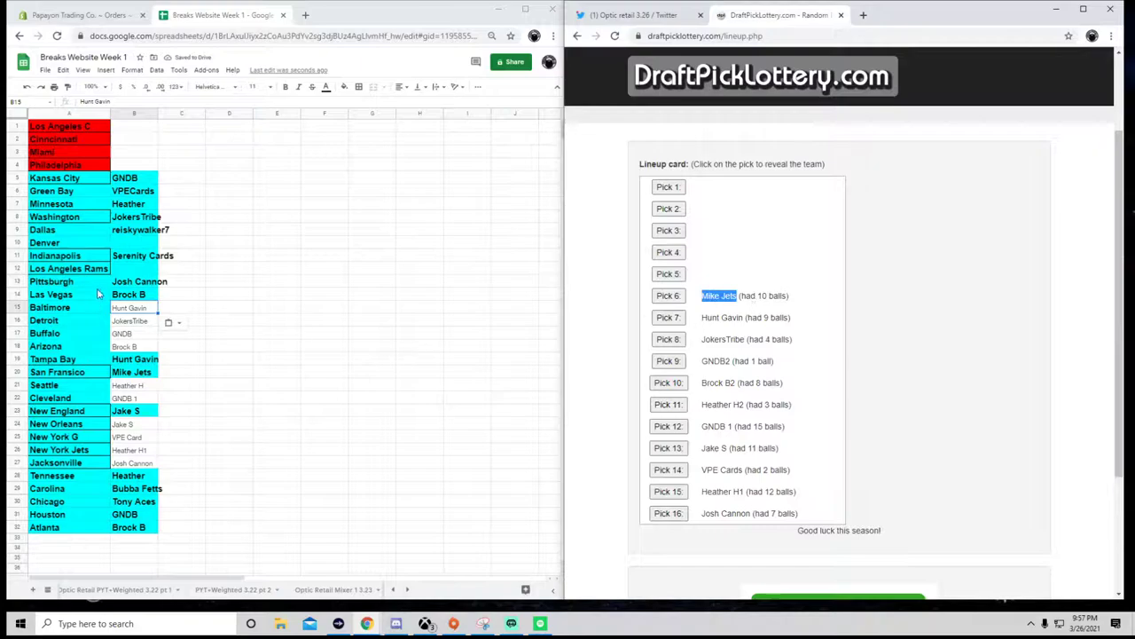
left_click(133, 269)
key("ctrl+v")
left_click(667, 275)
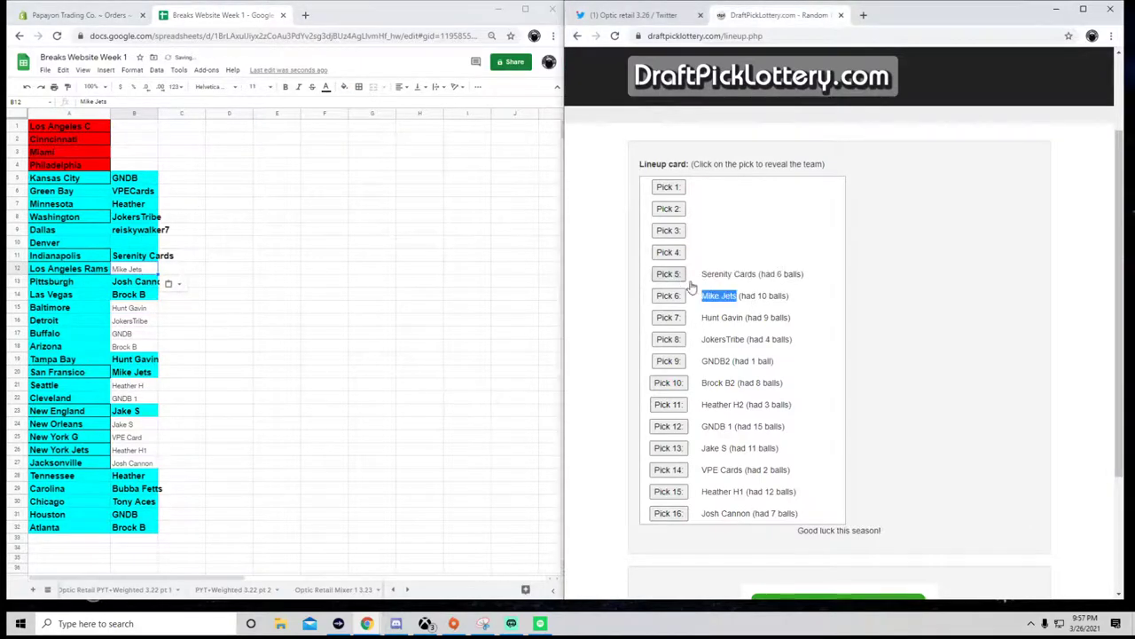
left_click_drag(702, 276, 759, 273)
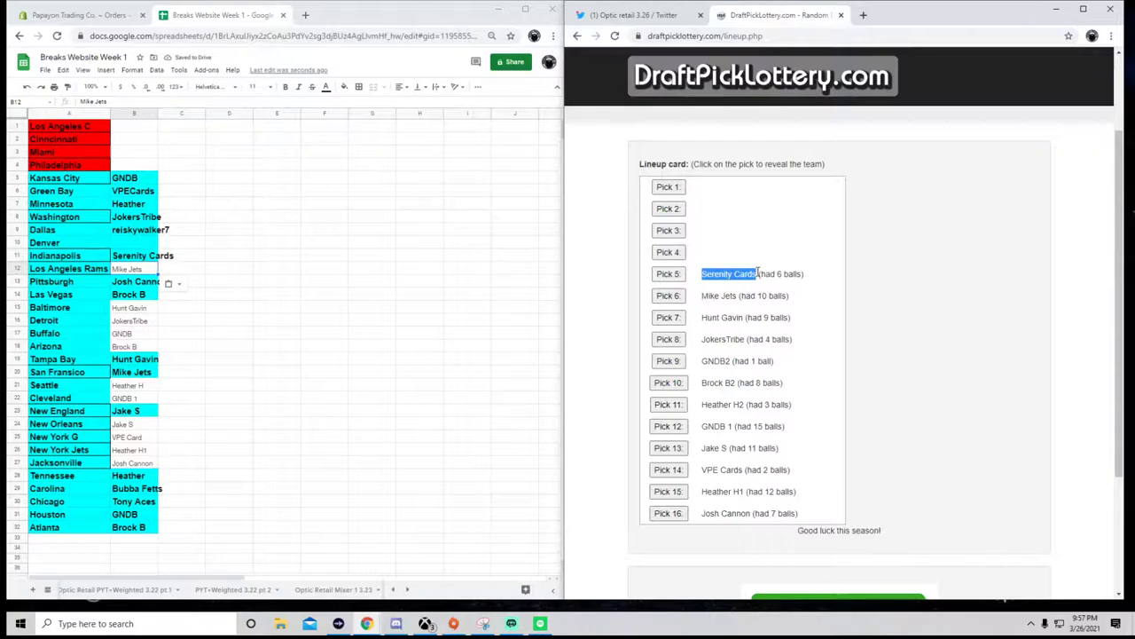
left_click(133, 245)
key("ctrl+v")
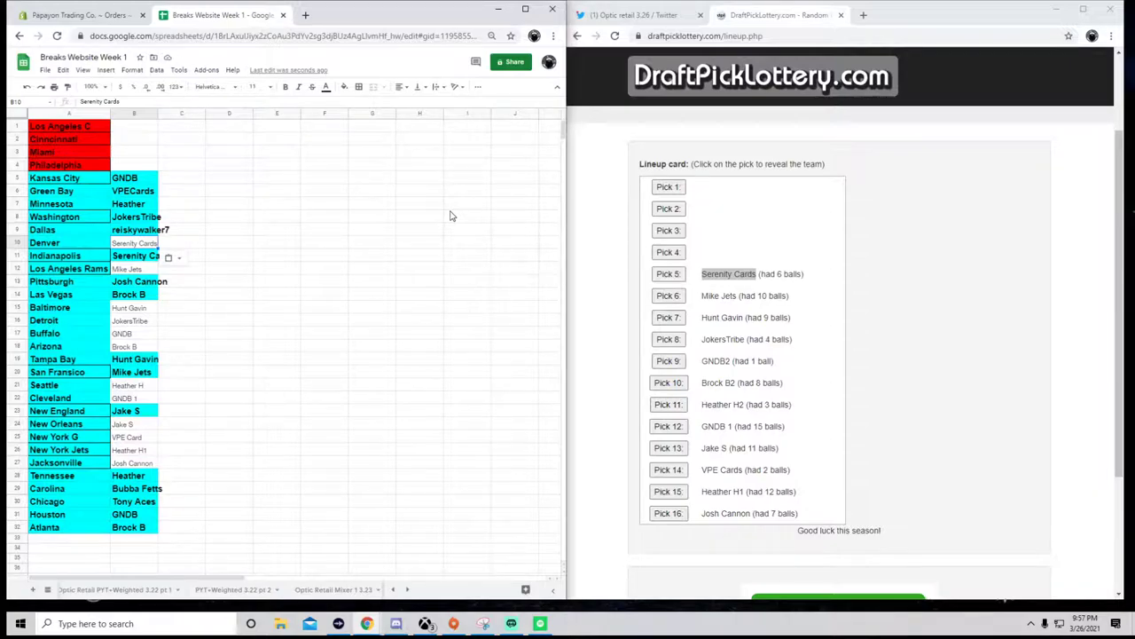
left_click(677, 254)
mouse_move(701, 253)
left_mouse_down()
mouse_move(756, 252)
mouse_move(704, 254)
left_mouse_up()
left_click(747, 254)
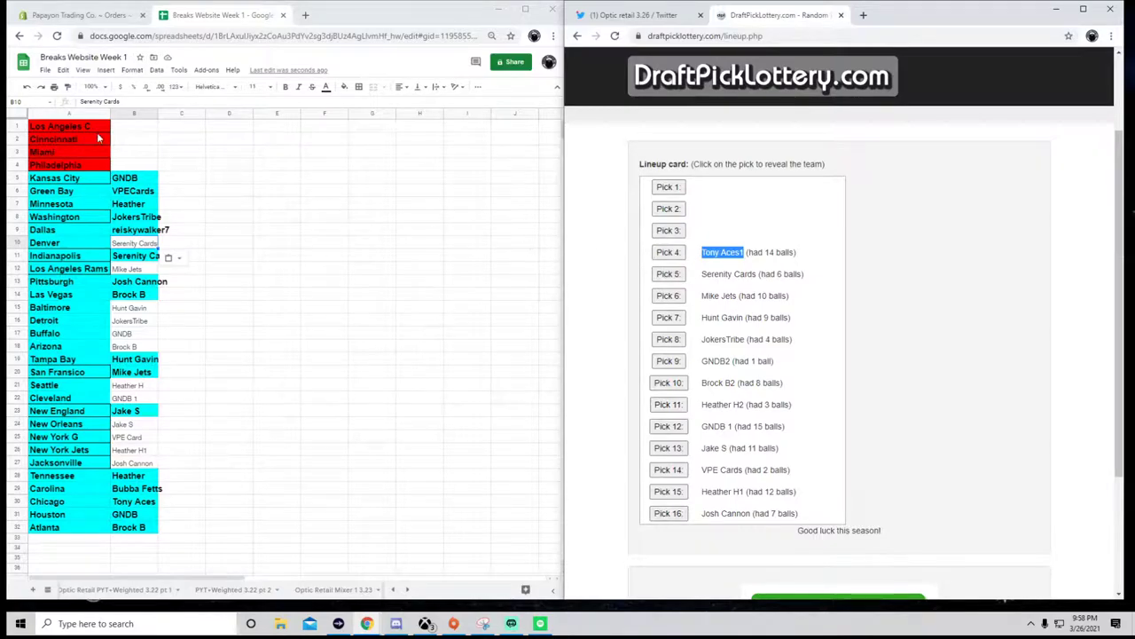
Paste the pick 4 buyer into B4, then reveal pick 3 and paste it into B3.
left_click(135, 170)
key("ctrl+v")
left_click(669, 231)
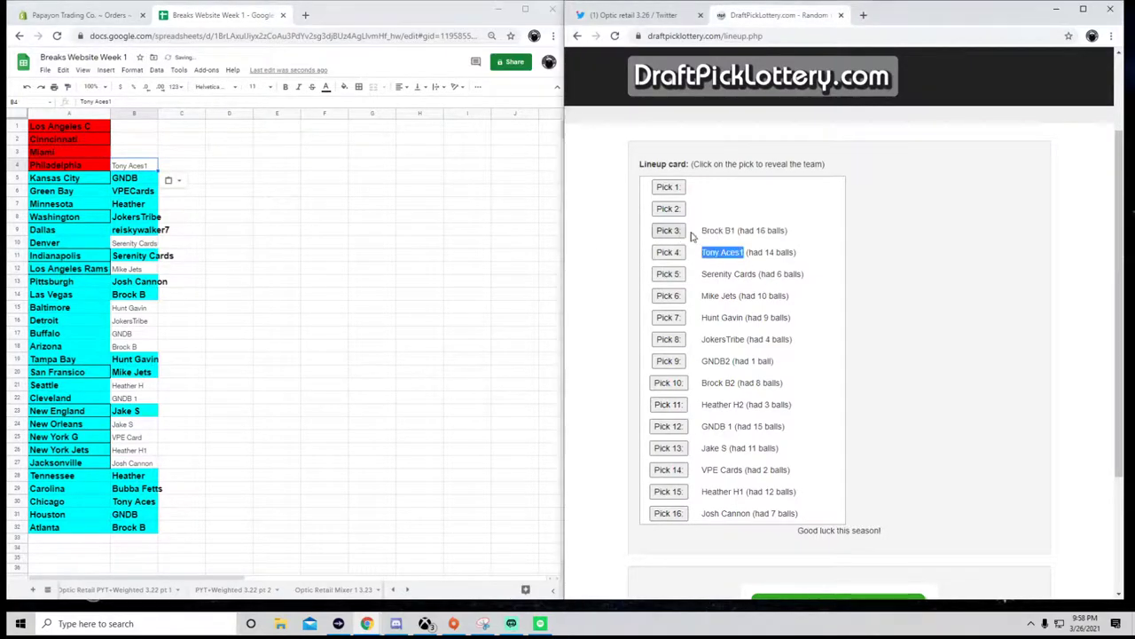
left_click_drag(703, 231, 732, 241)
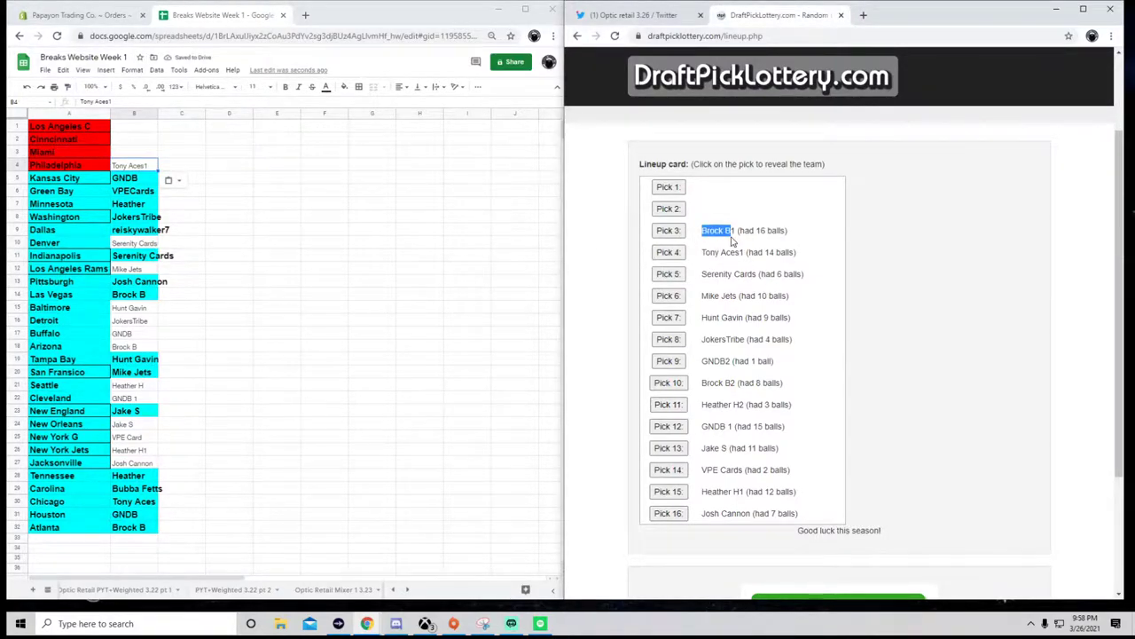
left_click(133, 151)
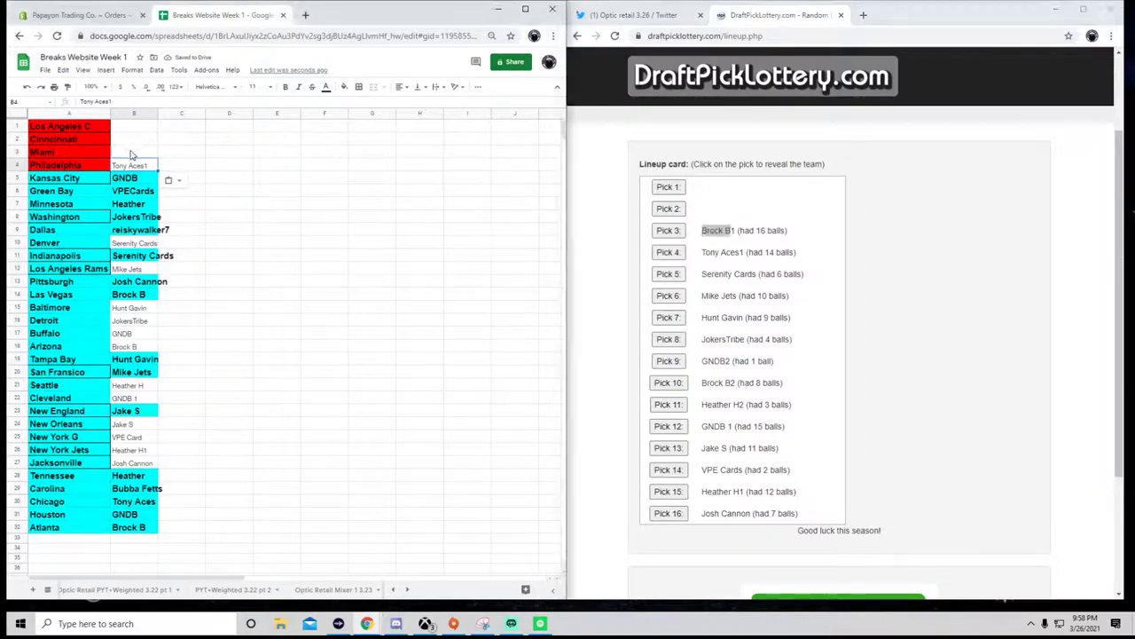
key("ctrl+v")
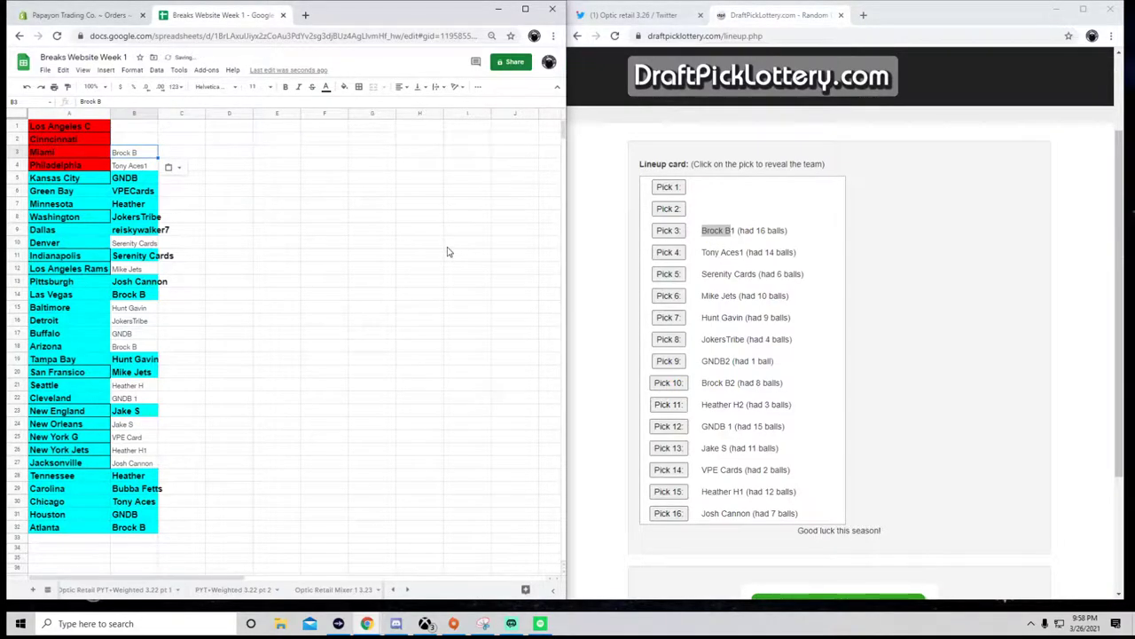
Reveal picks 2 and 1 and paste their buyers into B2 and B1.
left_click(669, 212)
left_click_drag(702, 209, 756, 216)
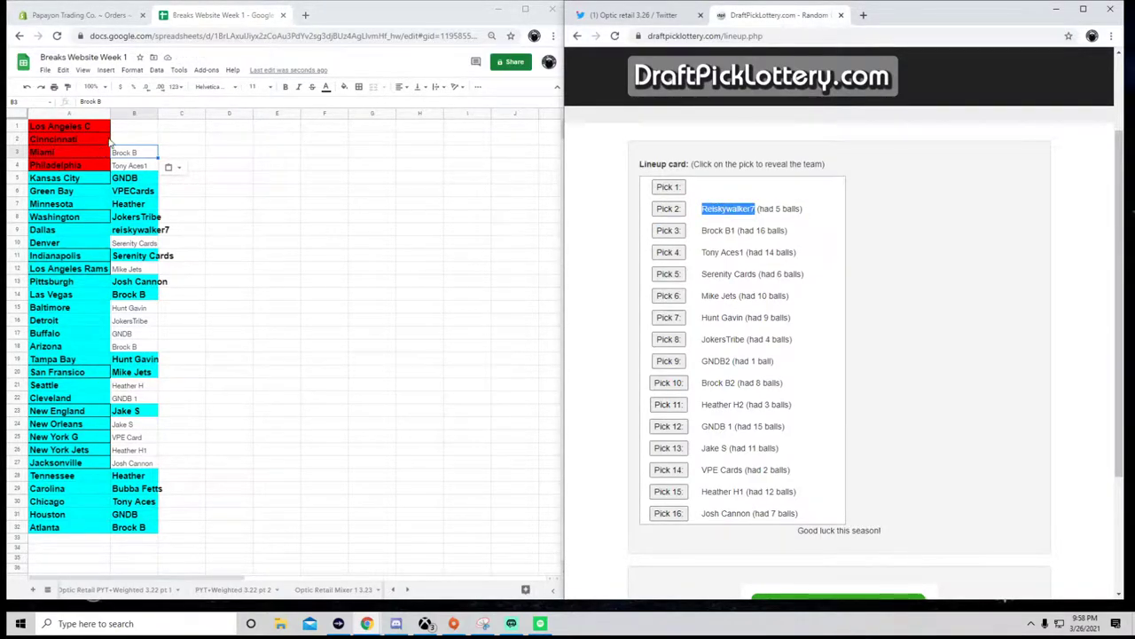
left_click(128, 140)
key("ctrl+v")
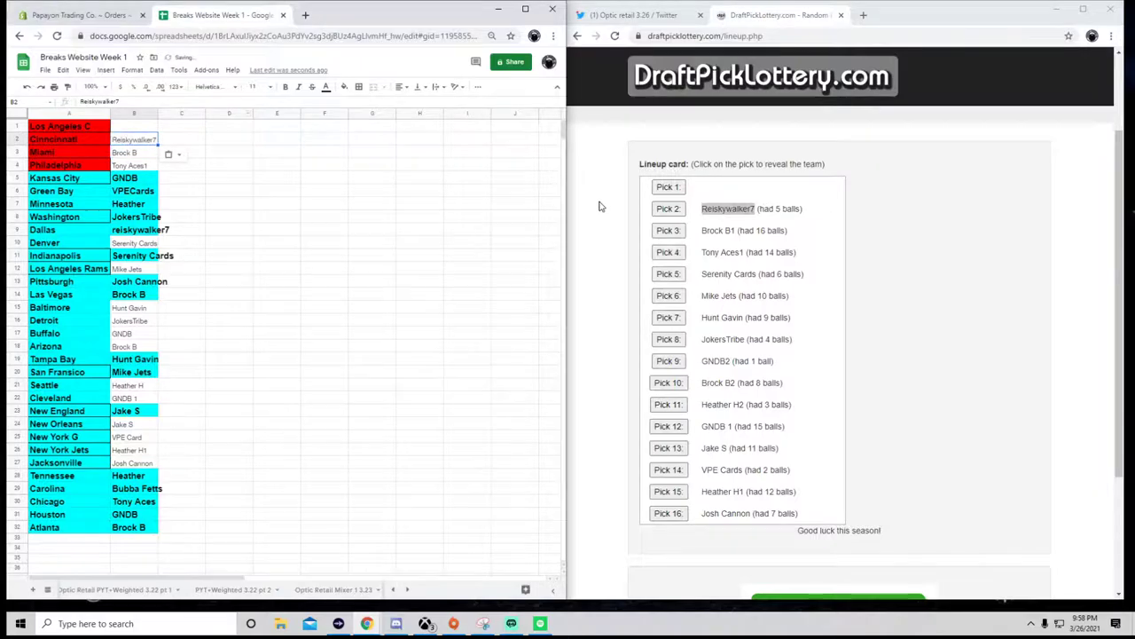
left_click(665, 190)
left_click_drag(702, 186, 749, 181)
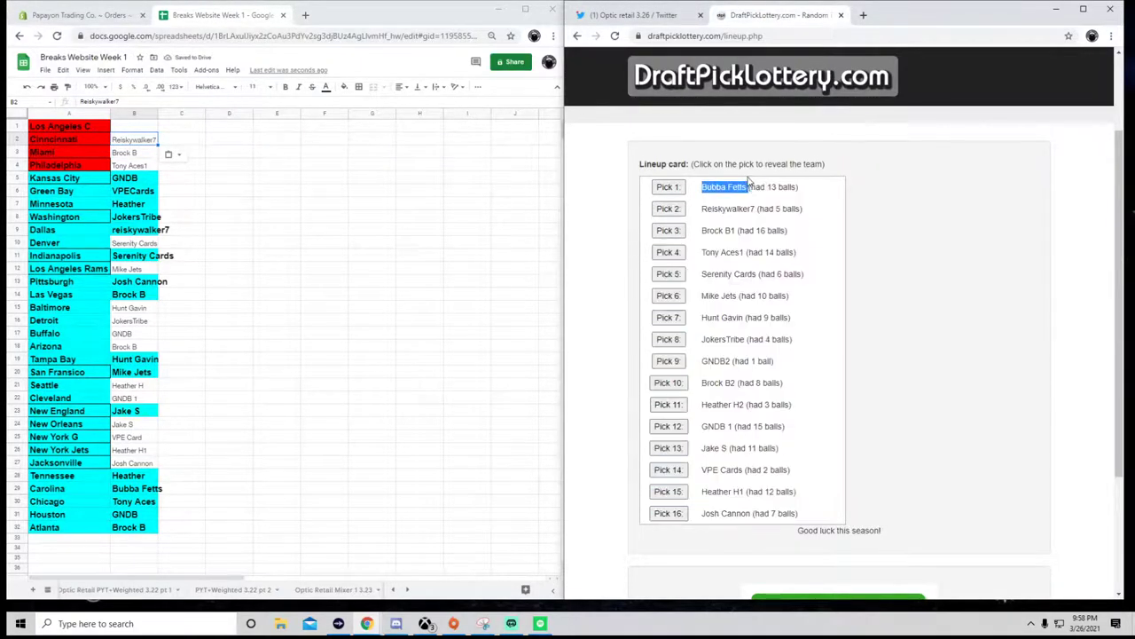
left_click(134, 126)
key("ctrl+v")
left_click(876, 263)
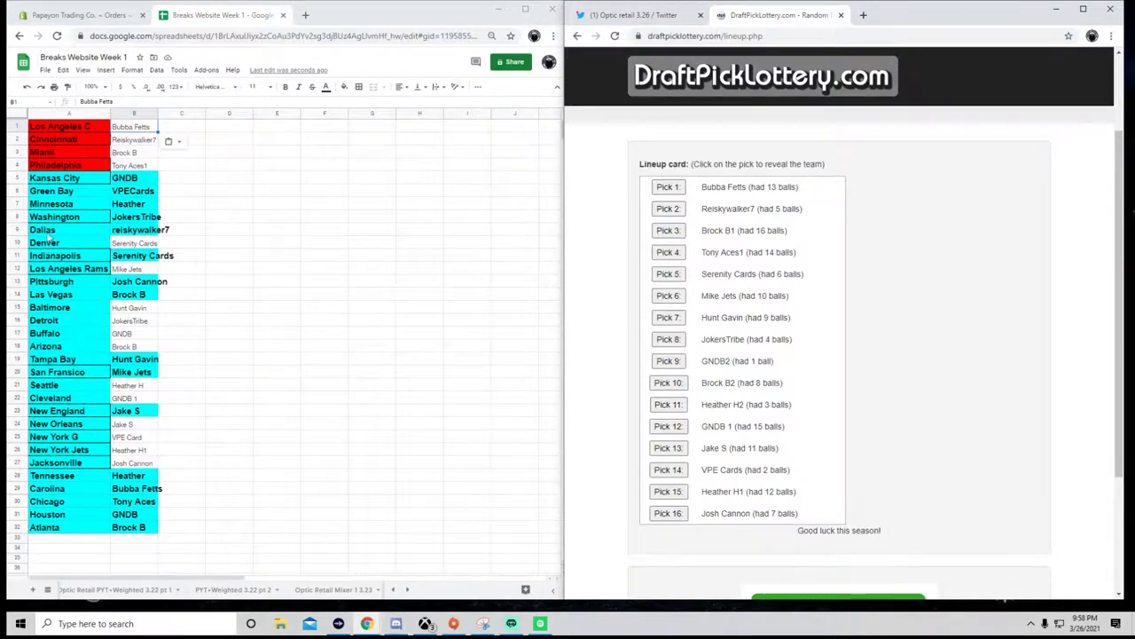
Format columns A and B with 14-pt bold, centred text and a cyan fill.
left_click(129, 113)
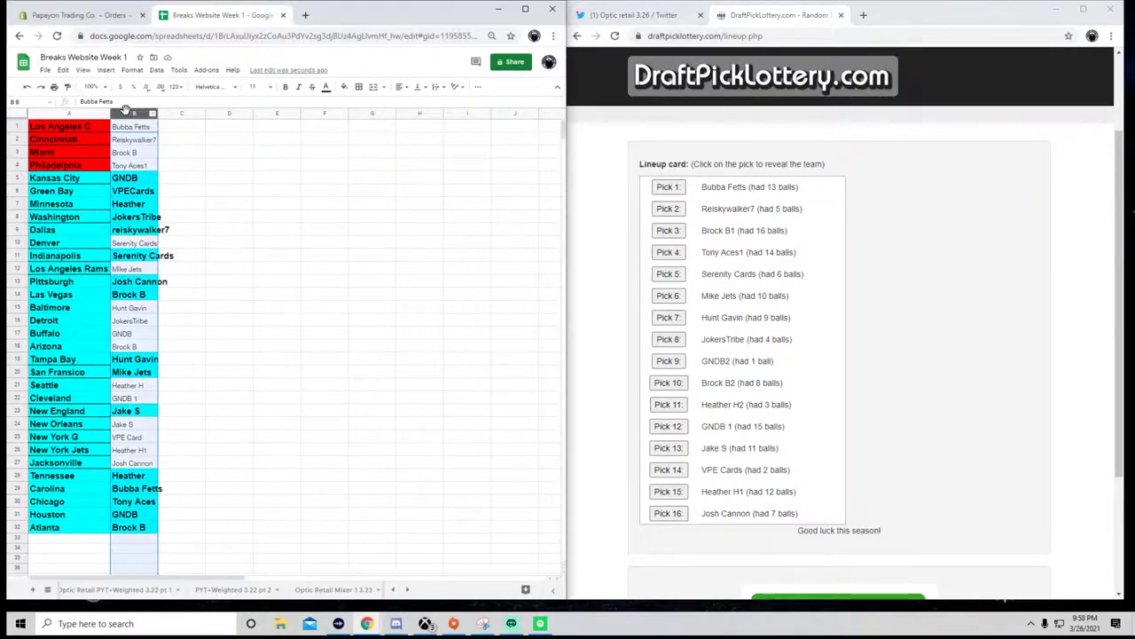
left_click(73, 113, "ctrl")
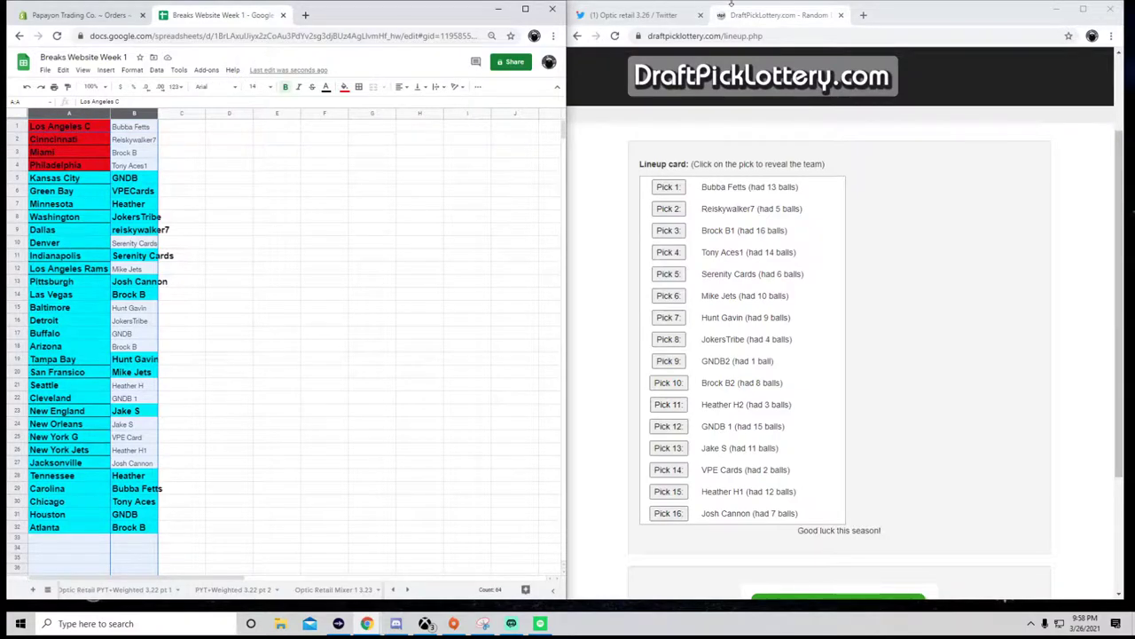
left_click(272, 87)
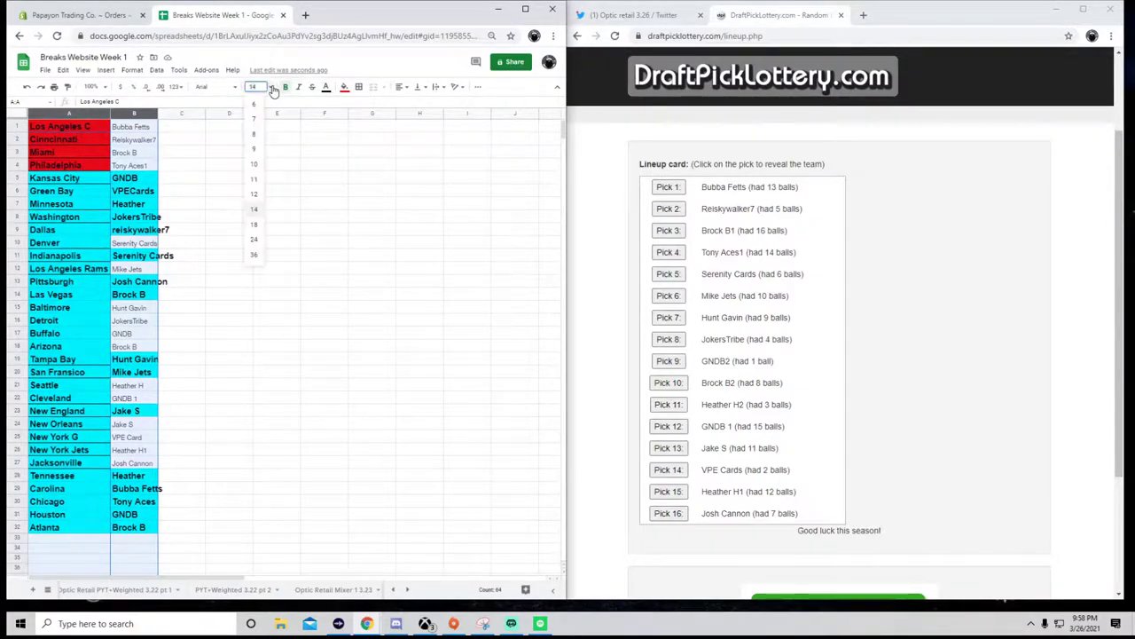
left_click(253, 209)
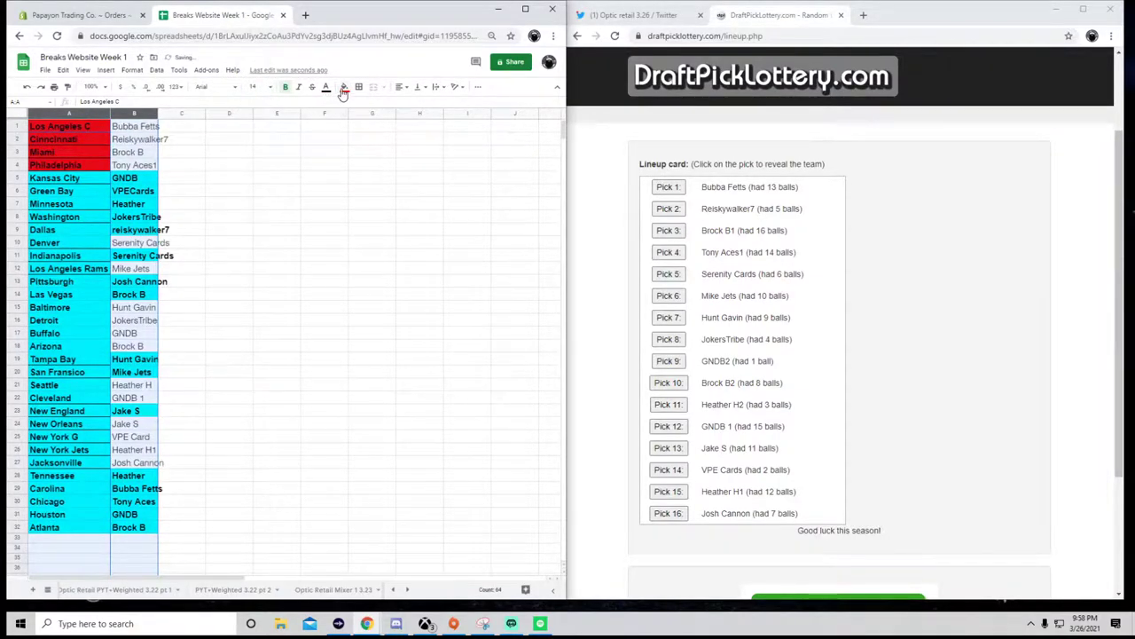
left_click(343, 89)
left_click(400, 136)
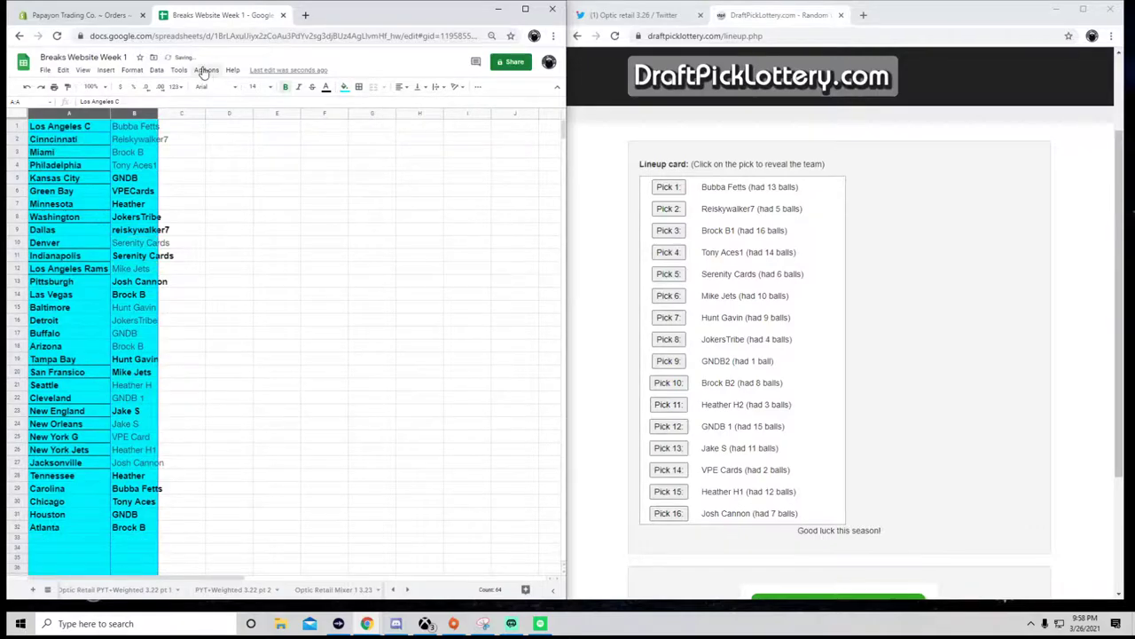
left_click(285, 87)
left_click(401, 87)
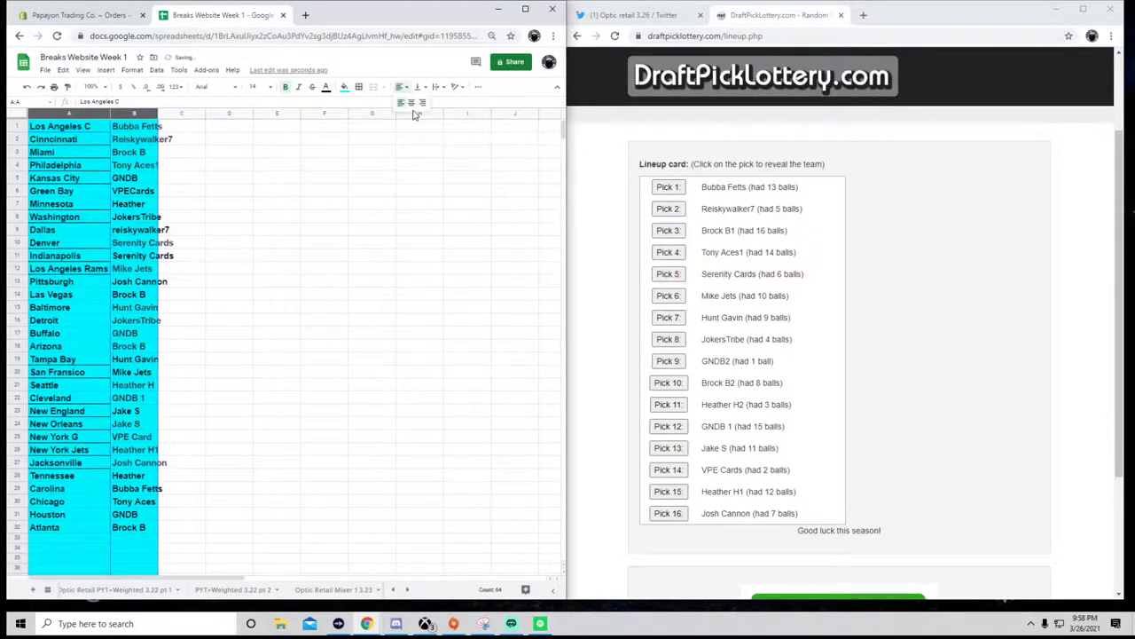
left_click(410, 103)
left_click(324, 203)
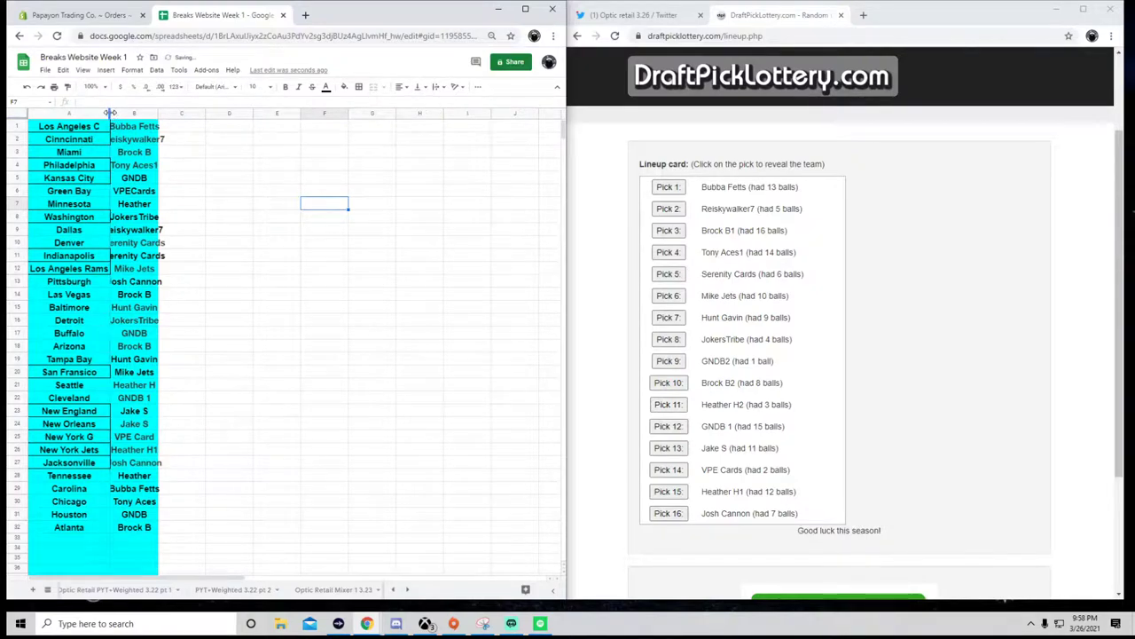
Sort the sheet A→Z by buyer in column B and widen column B.
left_click(153, 116)
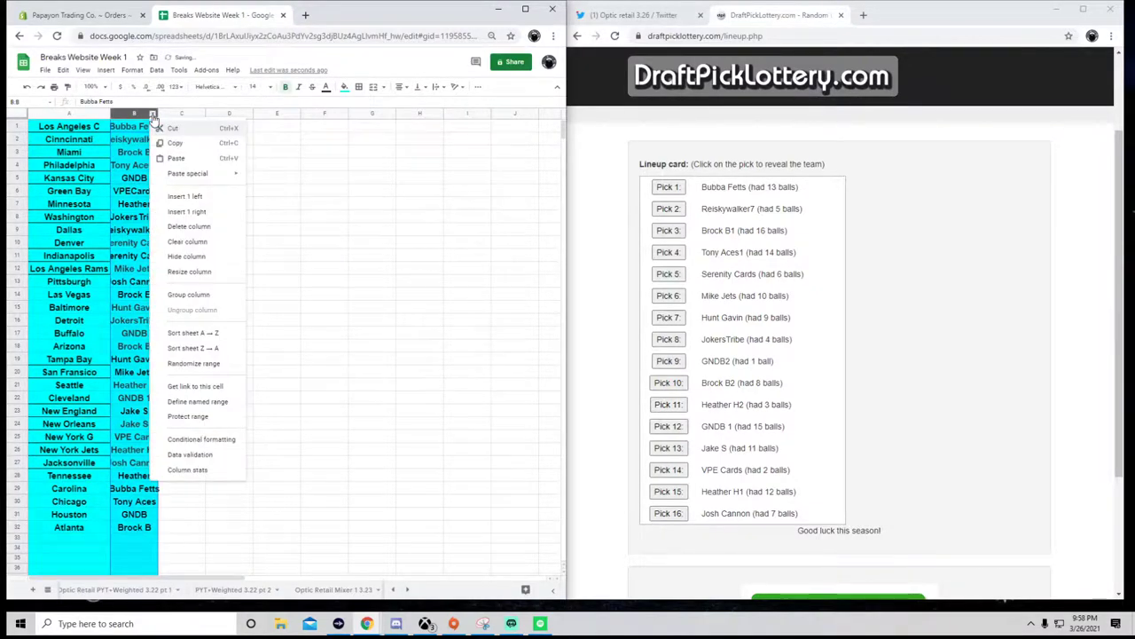
left_click(192, 333)
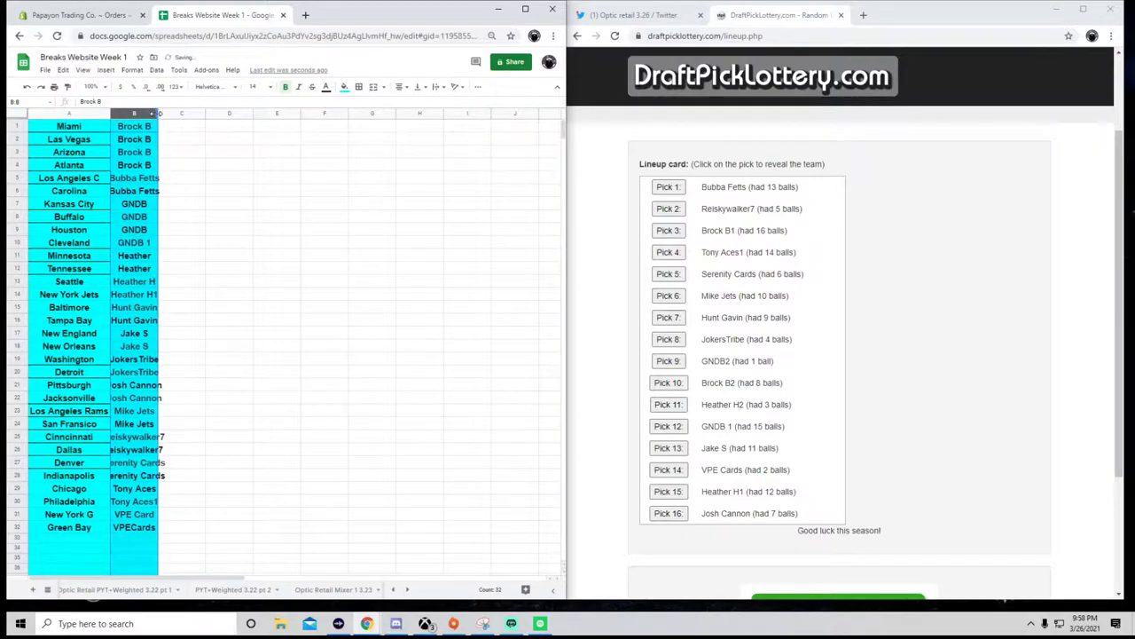
left_click_drag(158, 114, 177, 114)
left_click(254, 222)
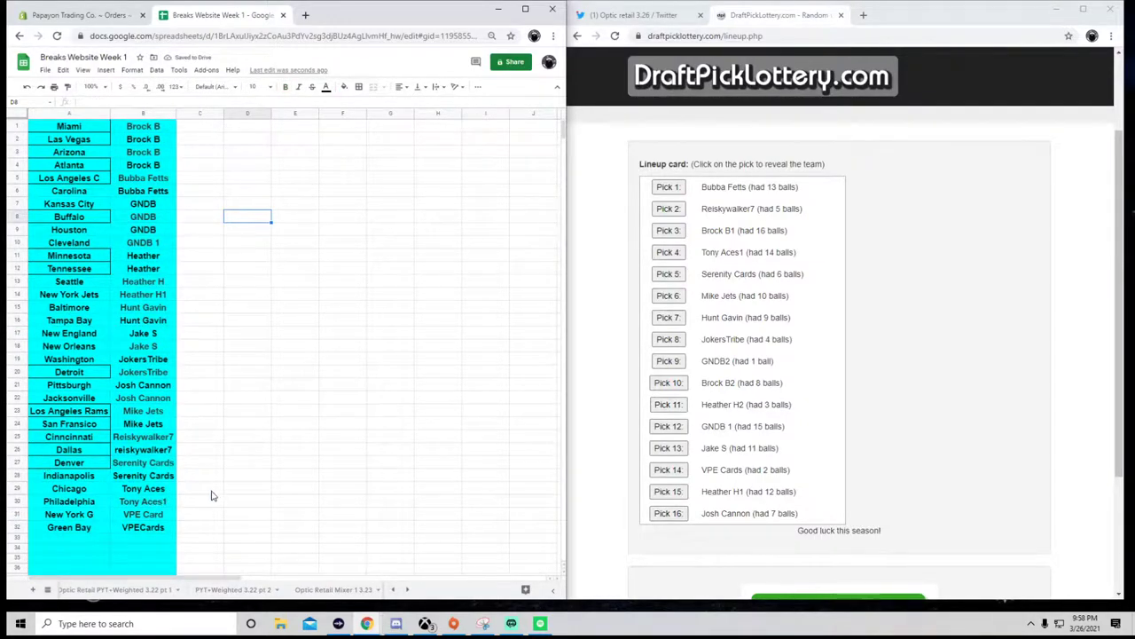
Fill B29's buyer name down into B30 and launch Snipping Tool.
left_click(138, 490)
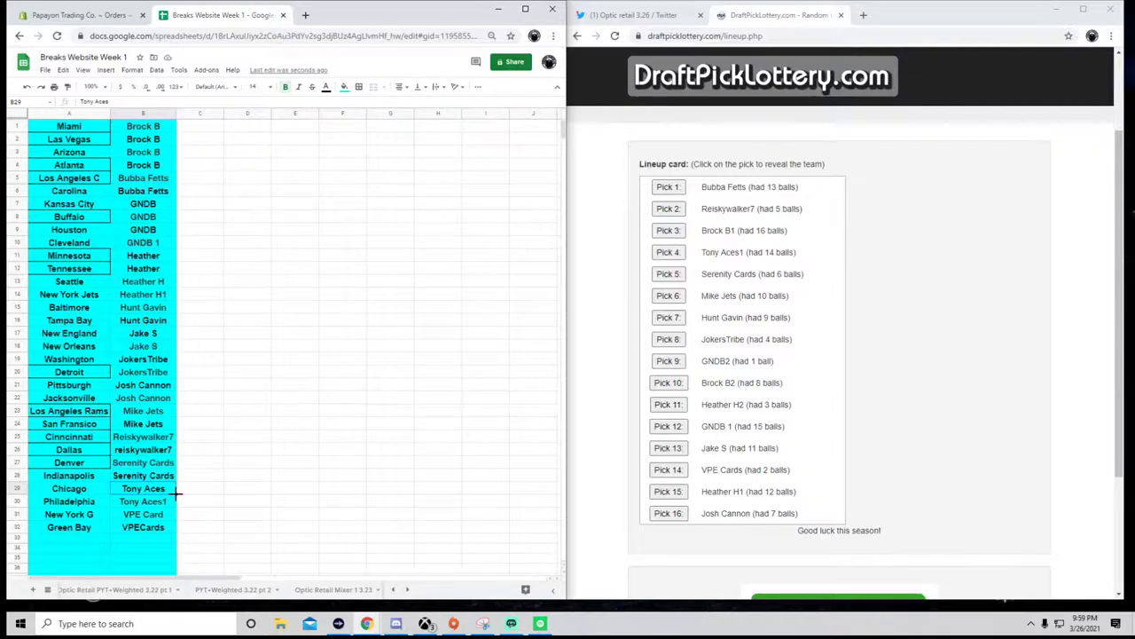
left_click_drag(176, 504, 177, 502)
left_click_drag(248, 448, 264, 458)
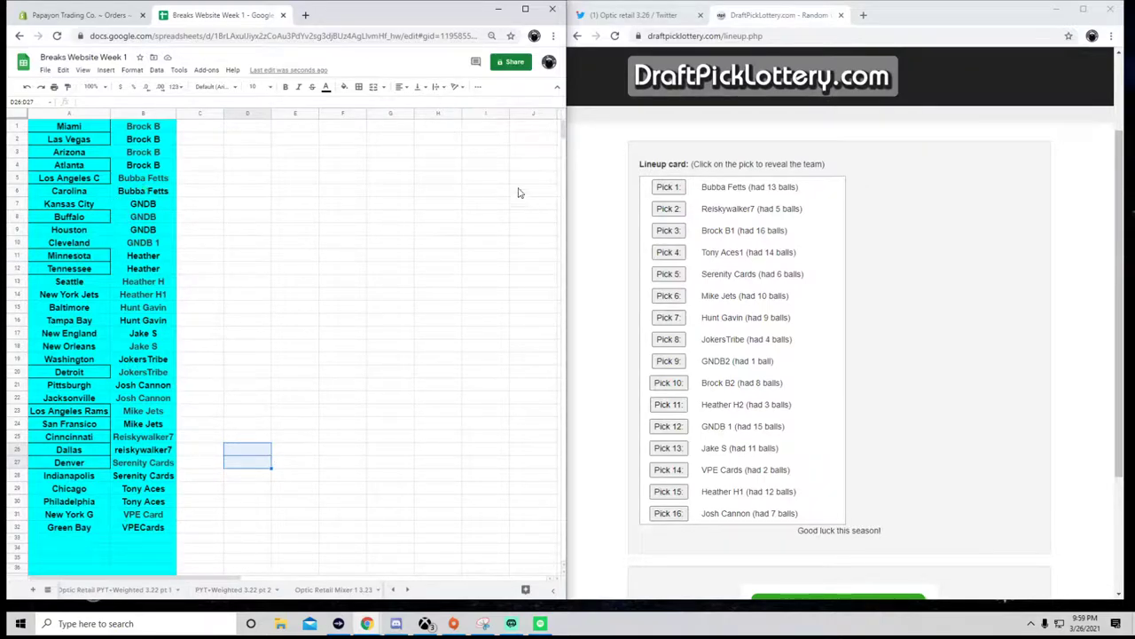
left_click(490, 630)
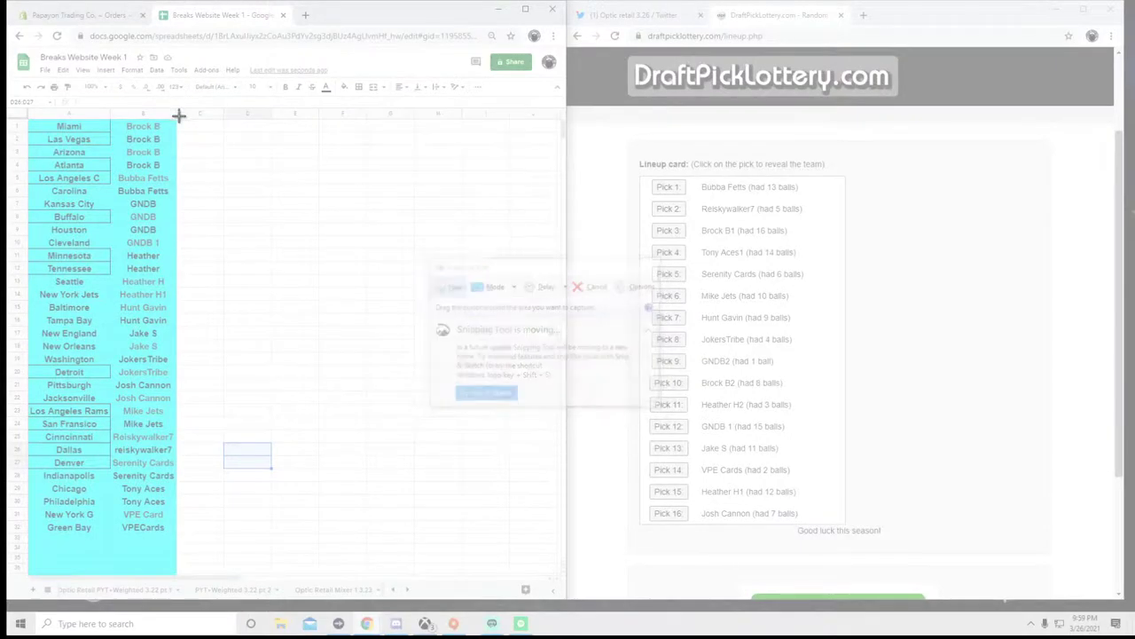
Snip the team and buyer columns A:B and save the capture over Capture.JPG.
left_click_drag(178, 114, 7, 529)
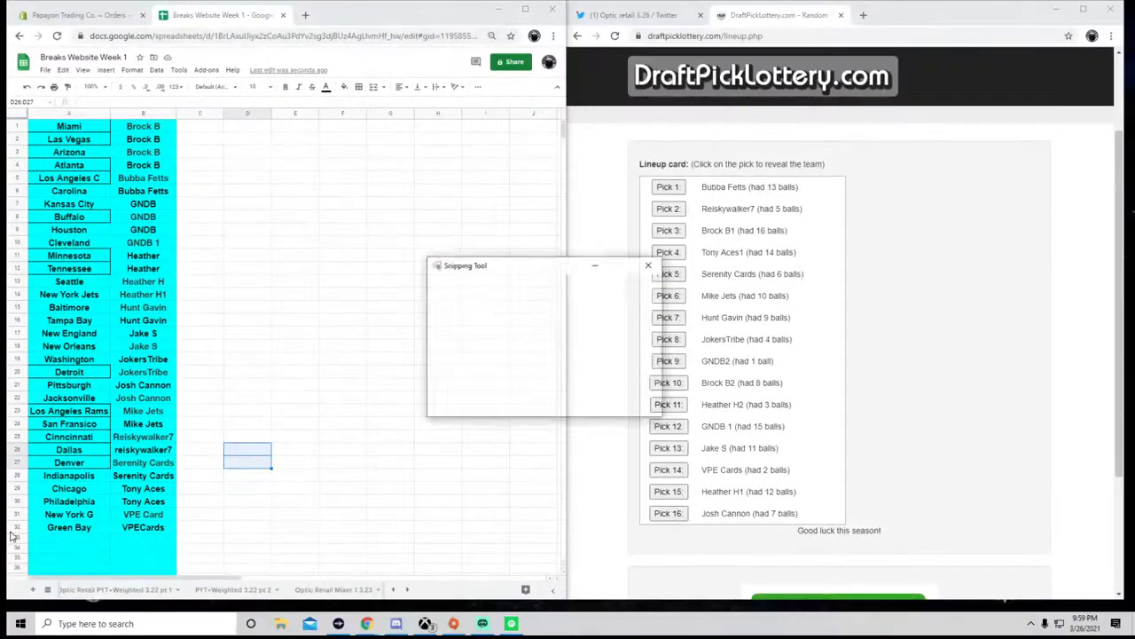
right_click(226, 318)
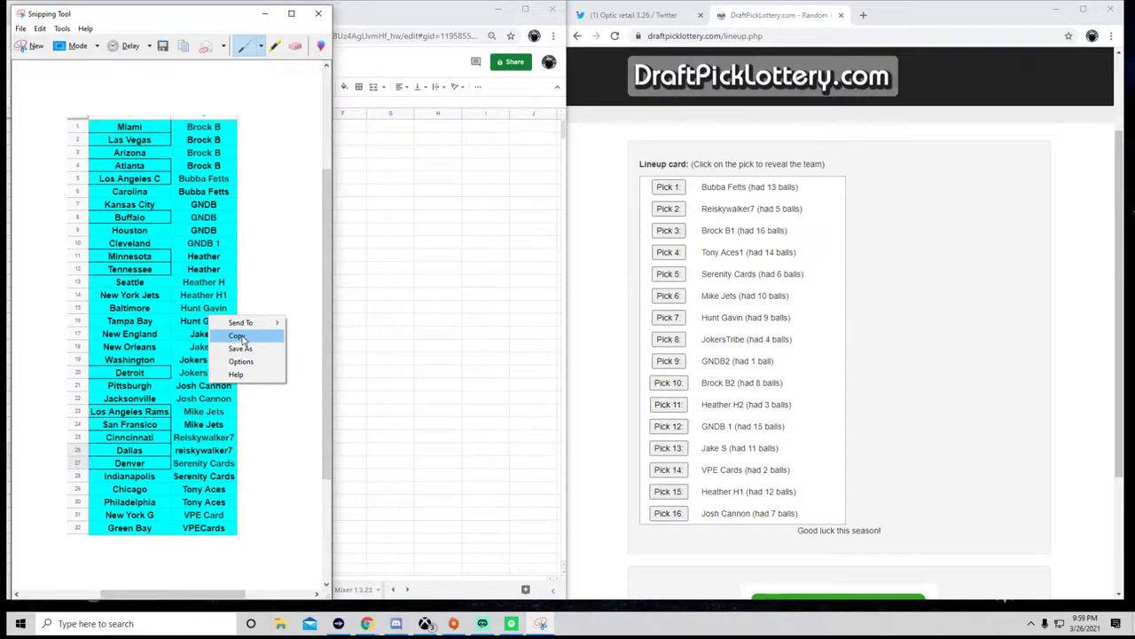
left_click(241, 348)
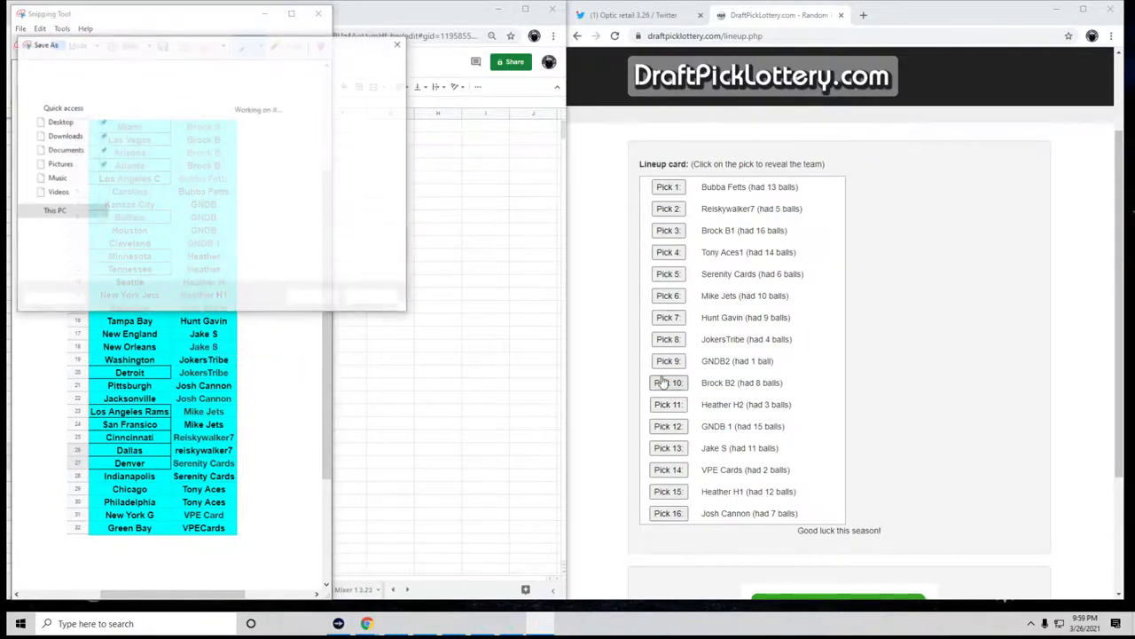
left_click(310, 297)
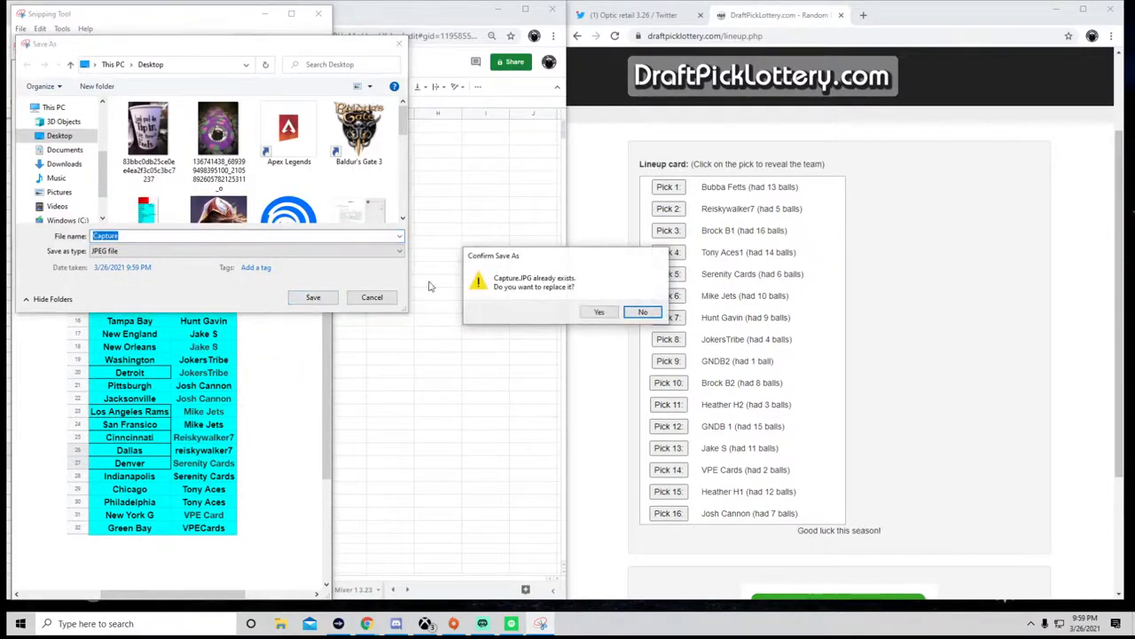
left_click(599, 311)
left_click(432, 322)
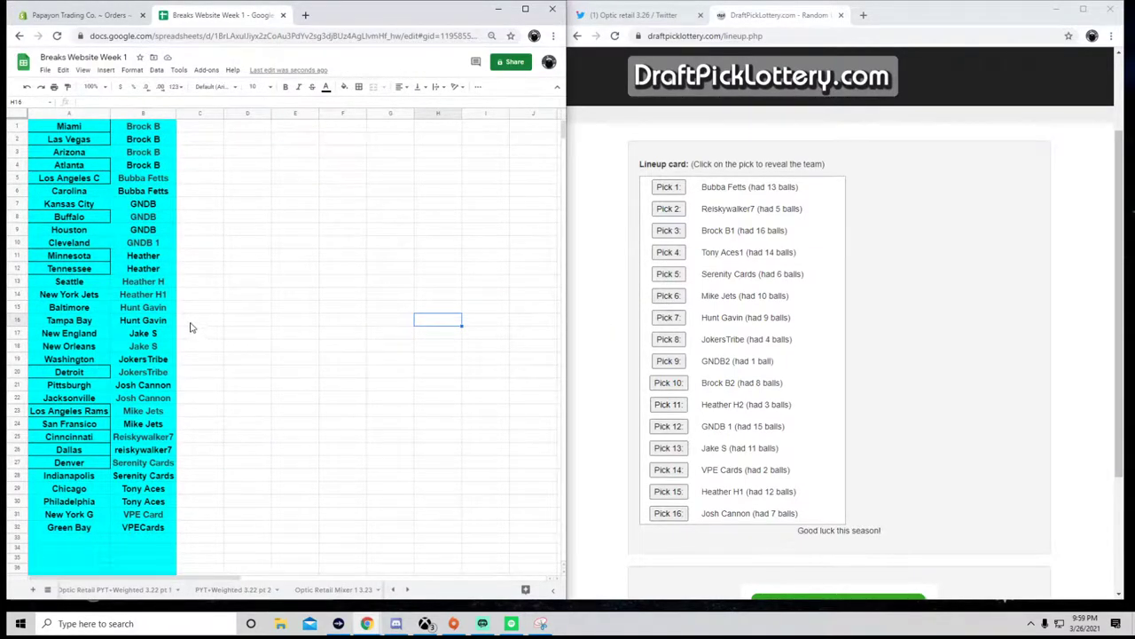
Fill Heather down into B13:B14 and GNDB down into B10.
left_click(149, 268)
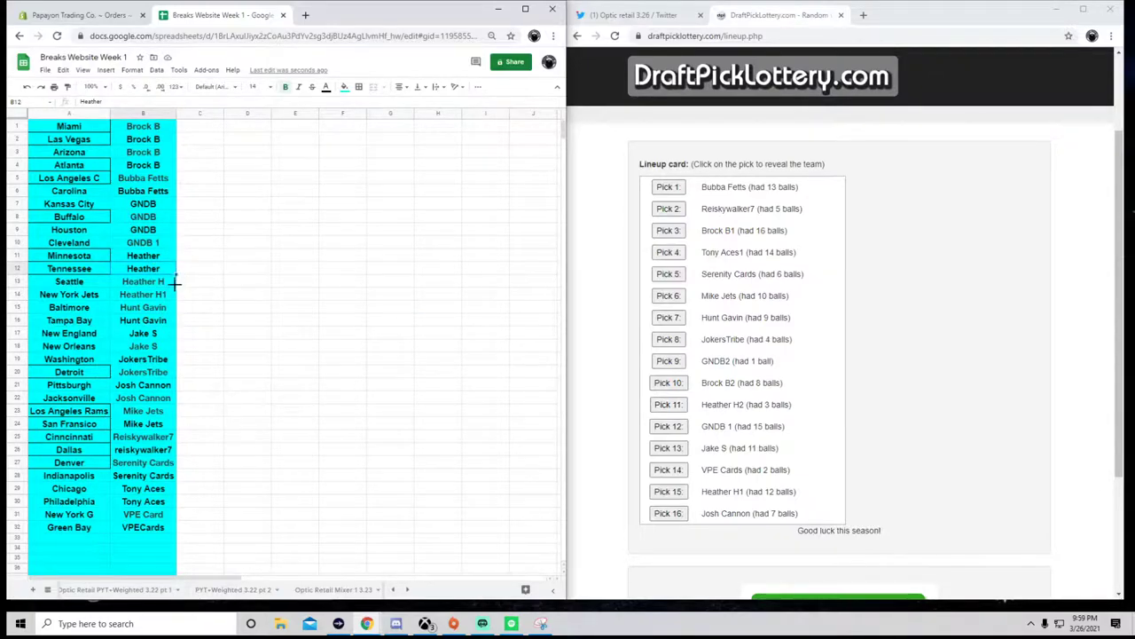
left_click_drag(176, 281, 177, 296)
left_click_drag(282, 269, 282, 286)
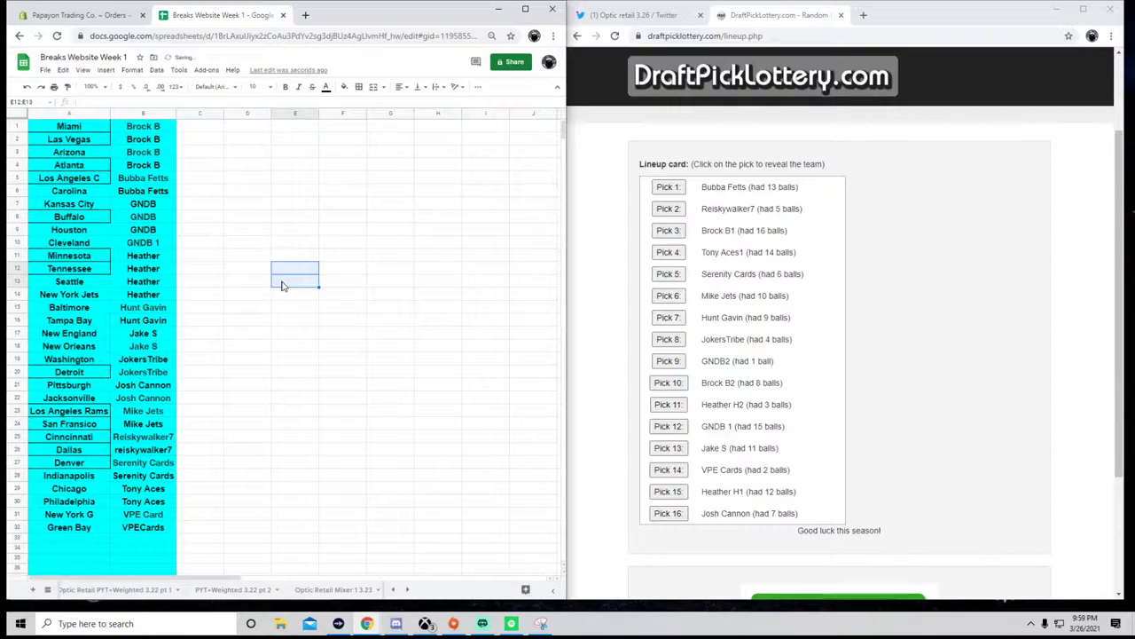
left_click(164, 220)
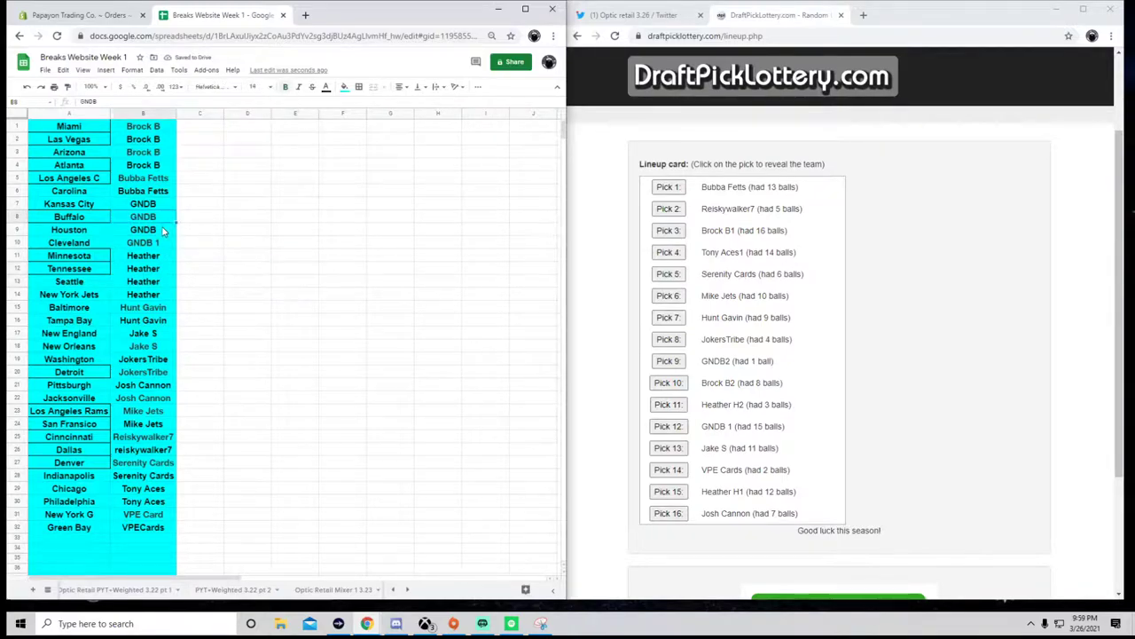
left_click(162, 230)
left_click_drag(176, 236, 181, 248)
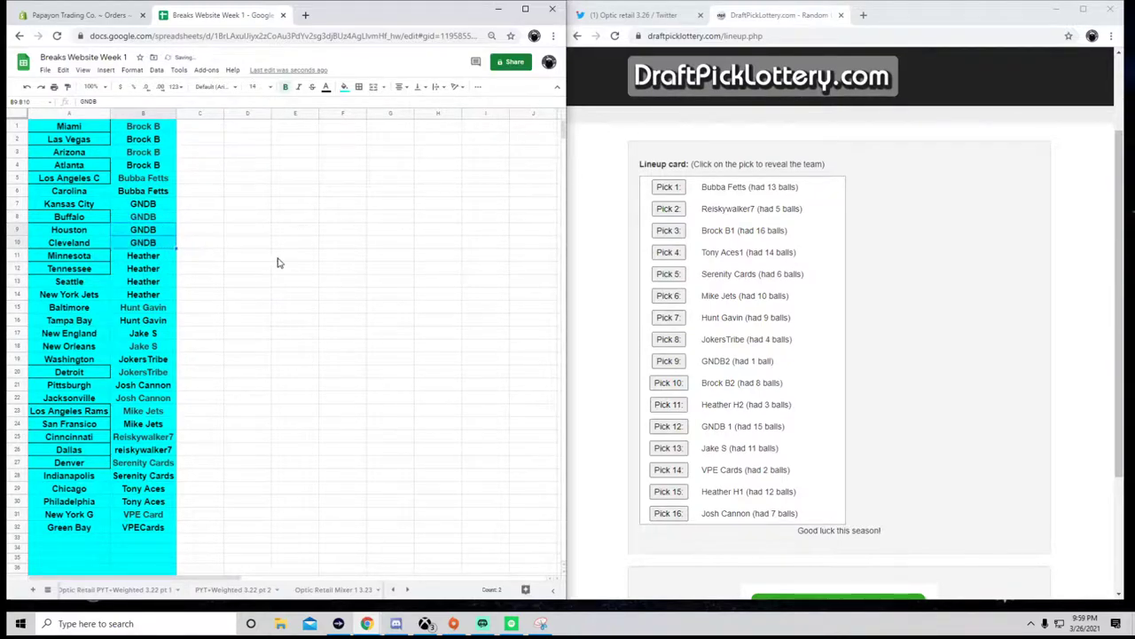
left_click(277, 259)
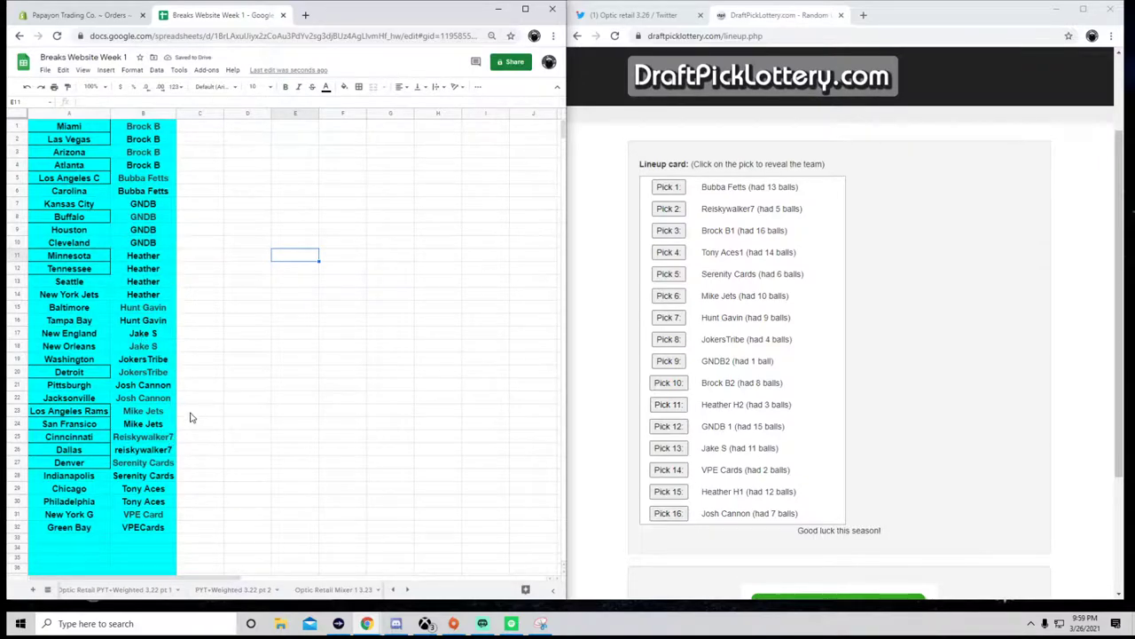
Extend Reiskywalker7 from B25 so B26 reads Reiskywalker8, then return to Snipping Tool.
left_click(173, 437)
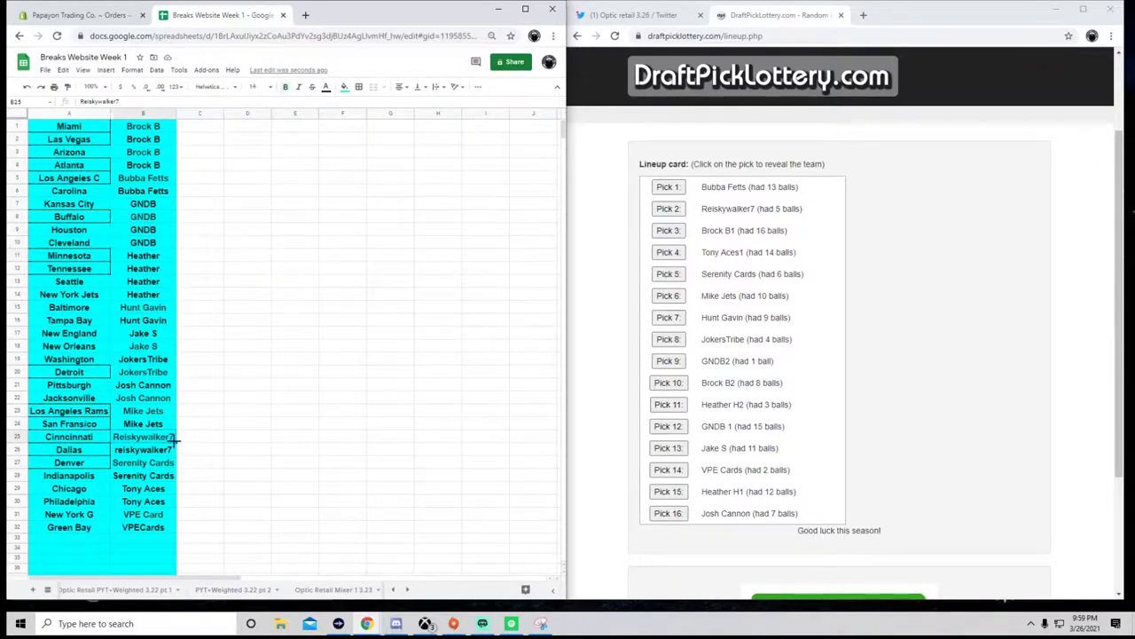
left_click_drag(174, 438, 176, 451)
left_click(390, 398)
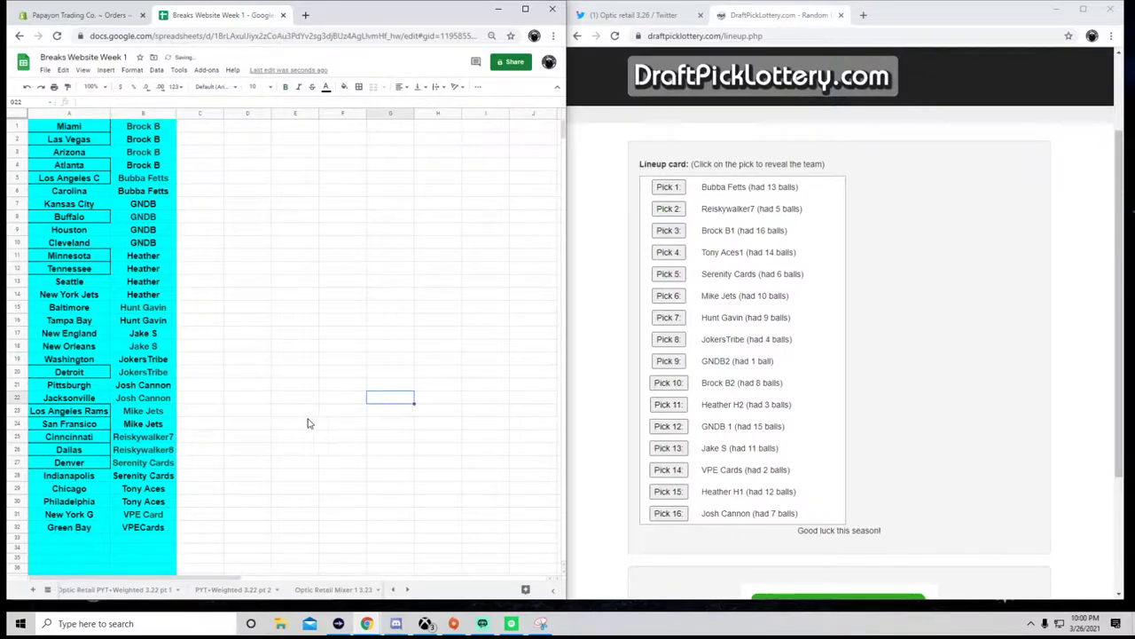
left_click_drag(128, 129, 53, 450)
scroll(285, 377, "up", 2)
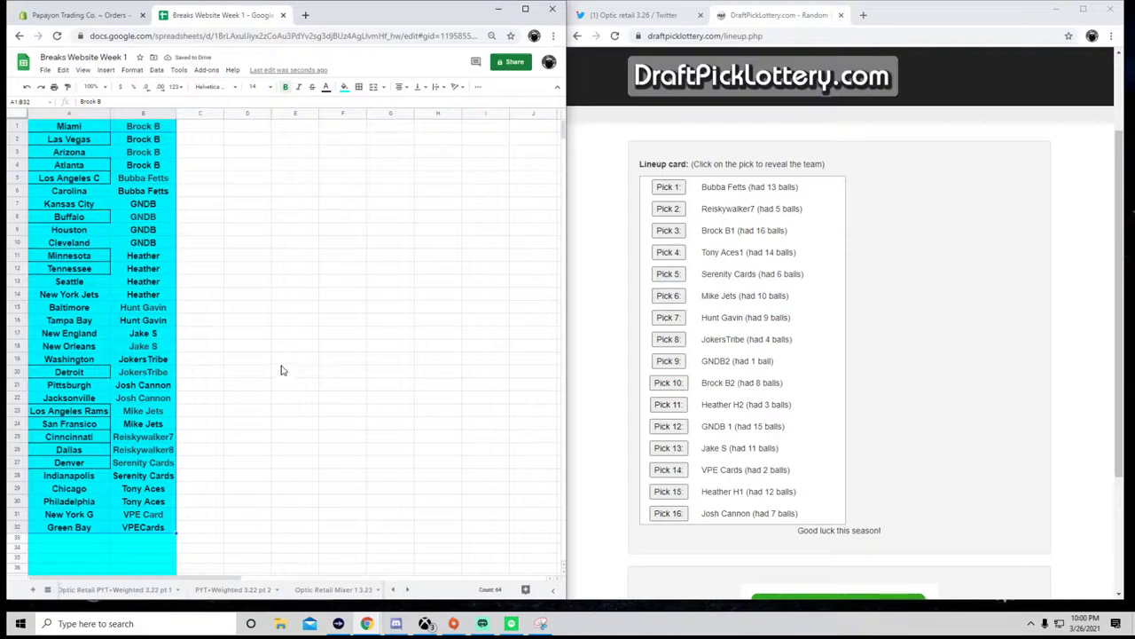
left_click(282, 362)
left_click(540, 624)
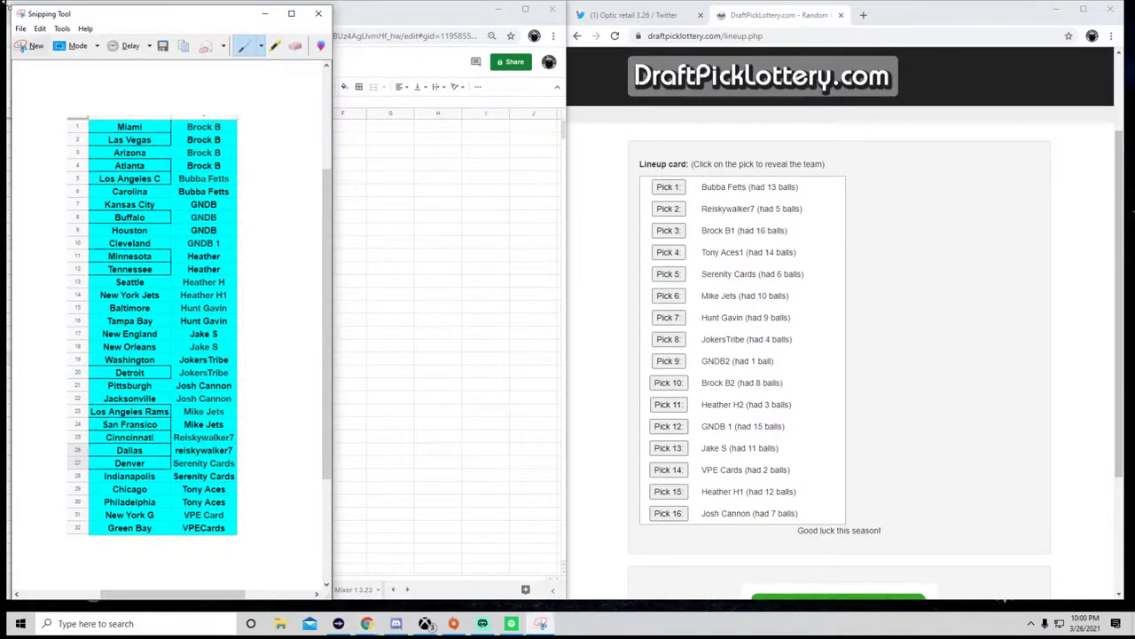
Take a new snip of the corrected columns A:B and save it over Capture.JPG.
left_click(33, 45)
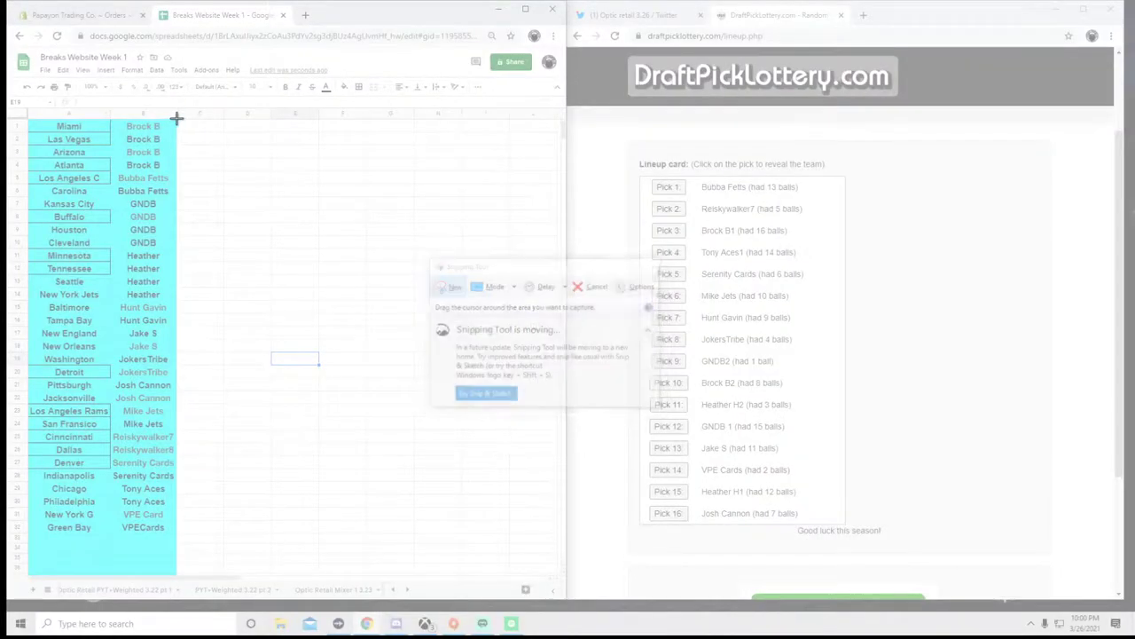
left_click_drag(178, 117, 27, 537)
right_click(147, 367)
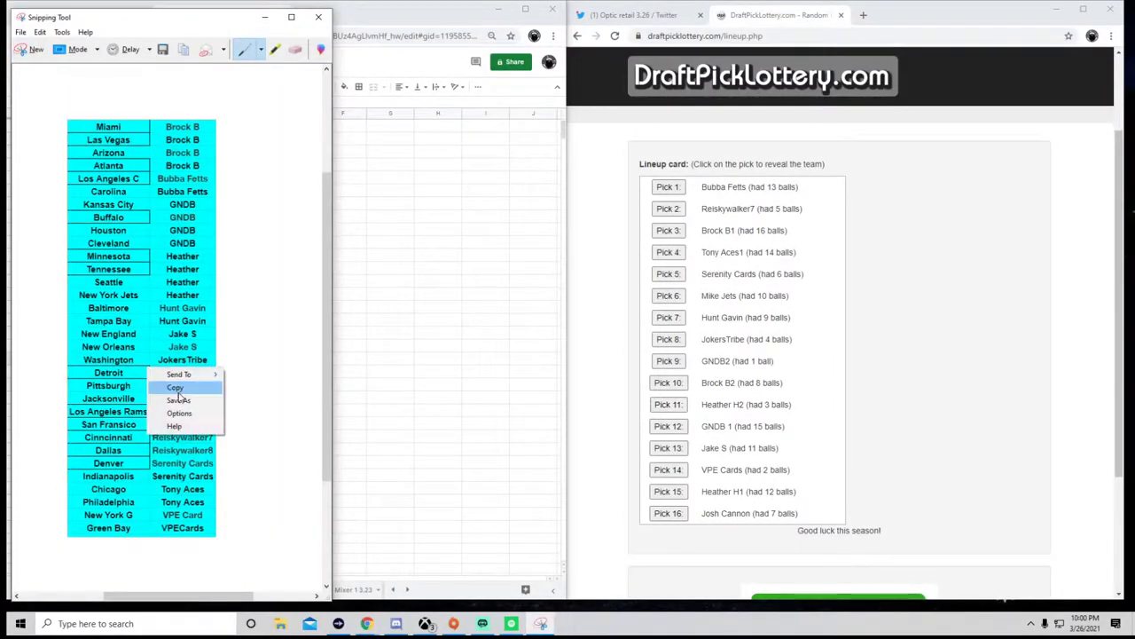
left_click(186, 398)
key("ctrl+s")
left_click(313, 301)
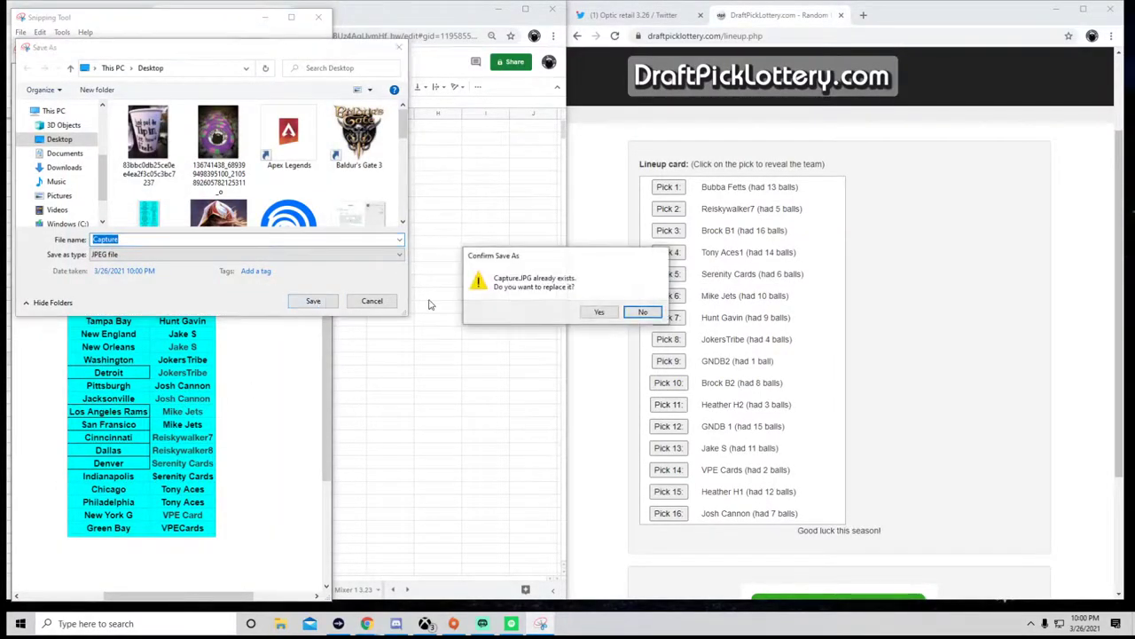
left_click(587, 315)
left_click(442, 247)
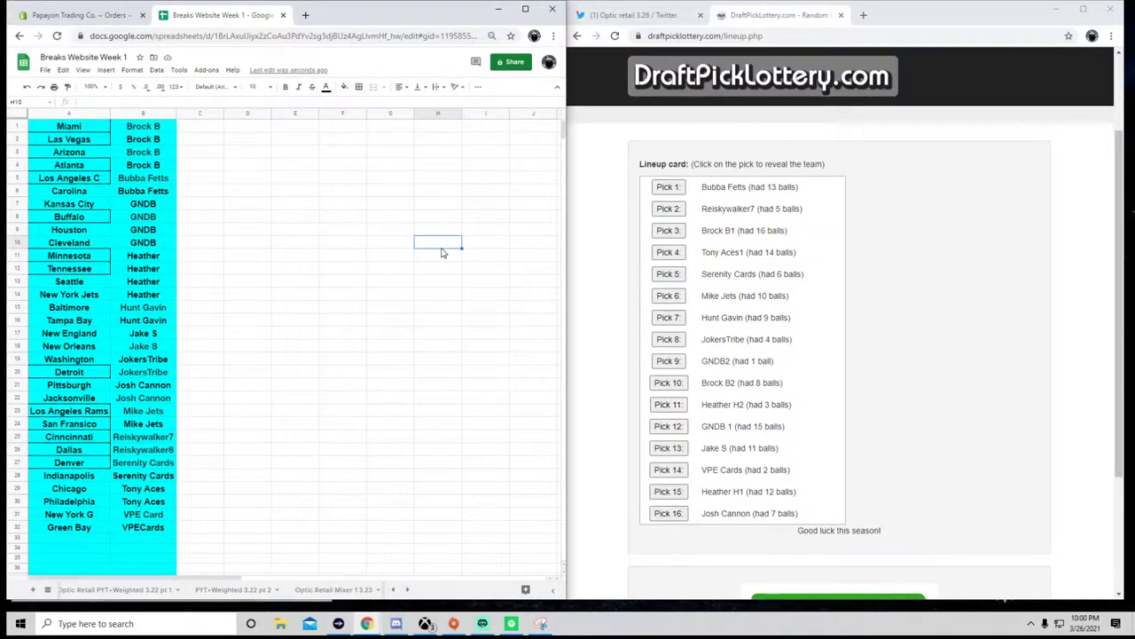